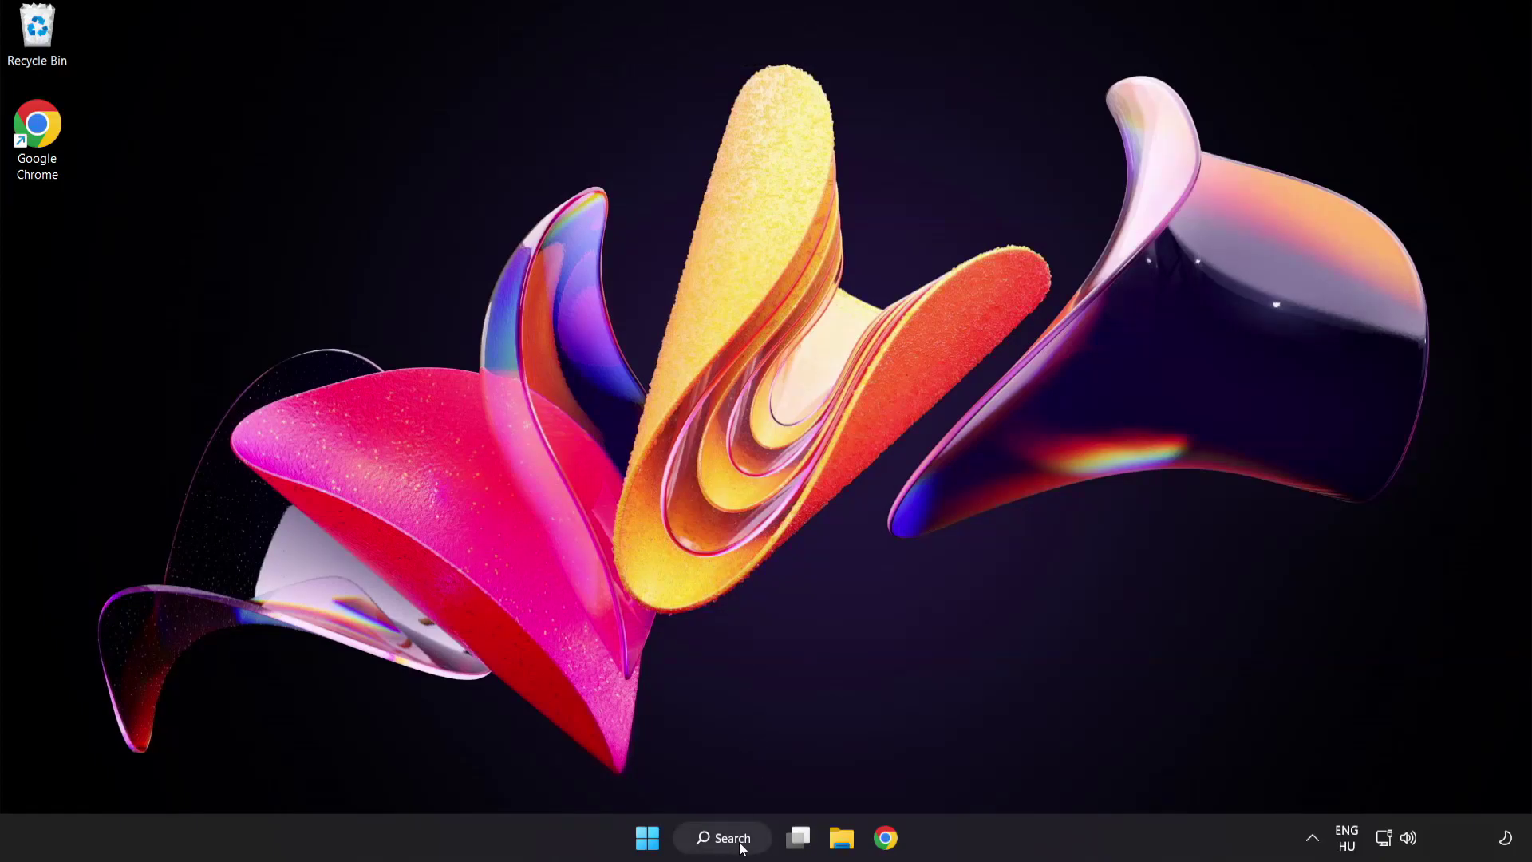
# Bring up Windows Search to look for Device Manager
pyautogui.click(742, 845)
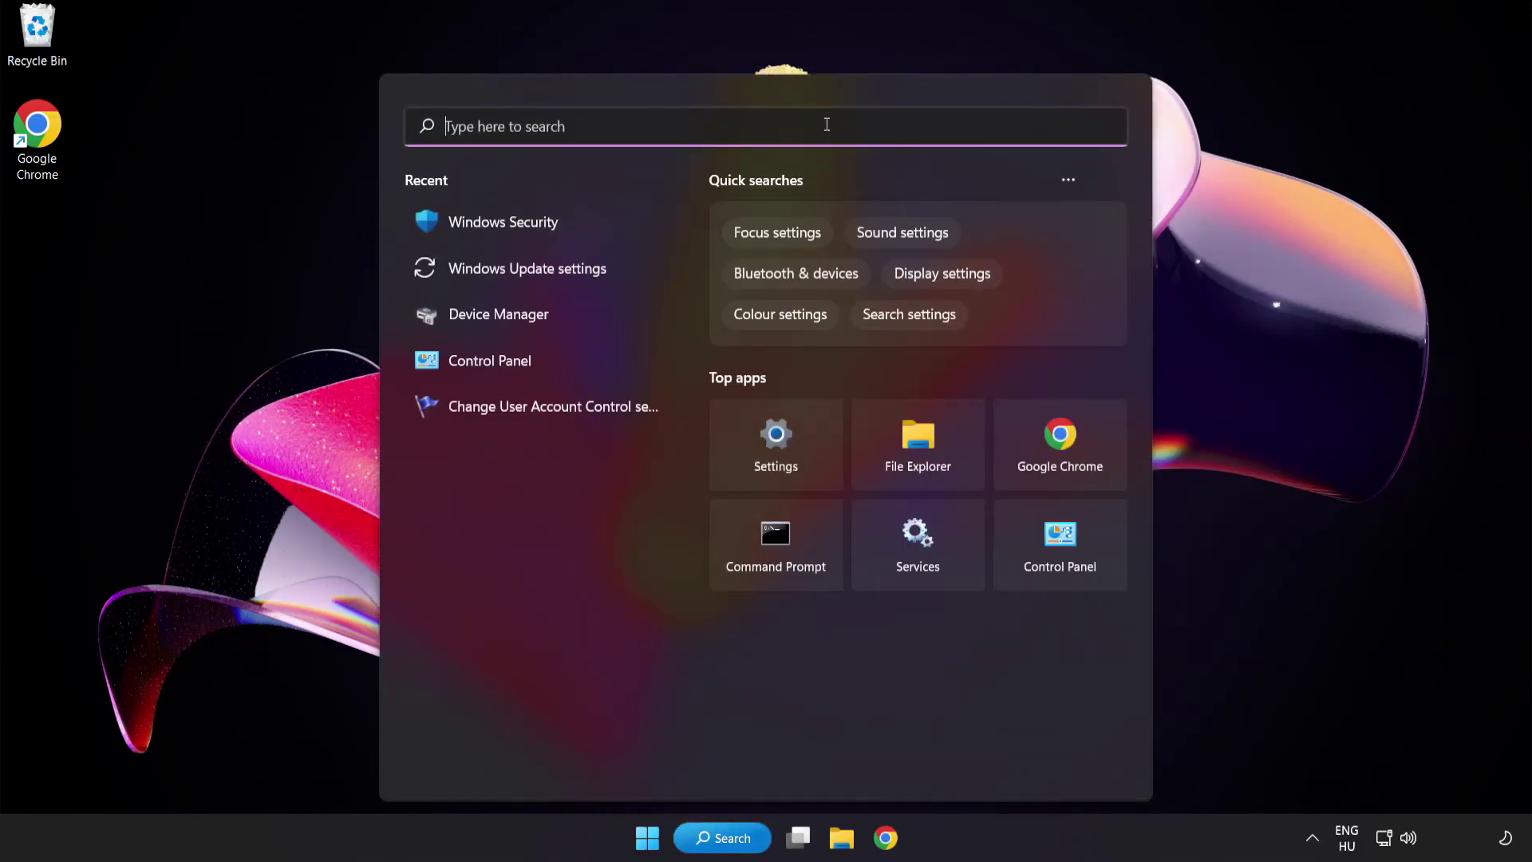
pyautogui.write('device manag')
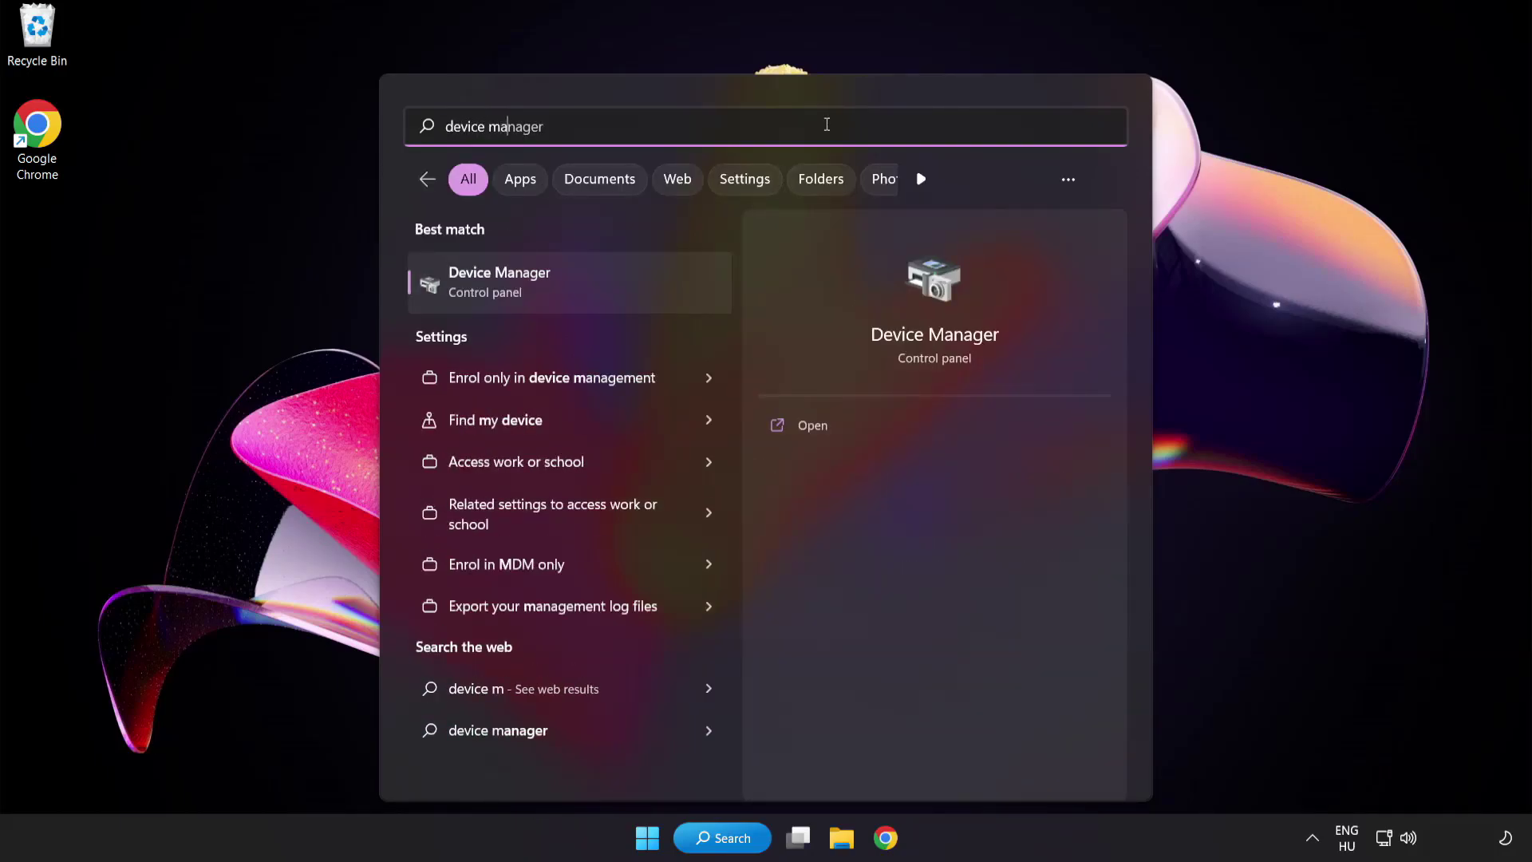
pyautogui.write('er')
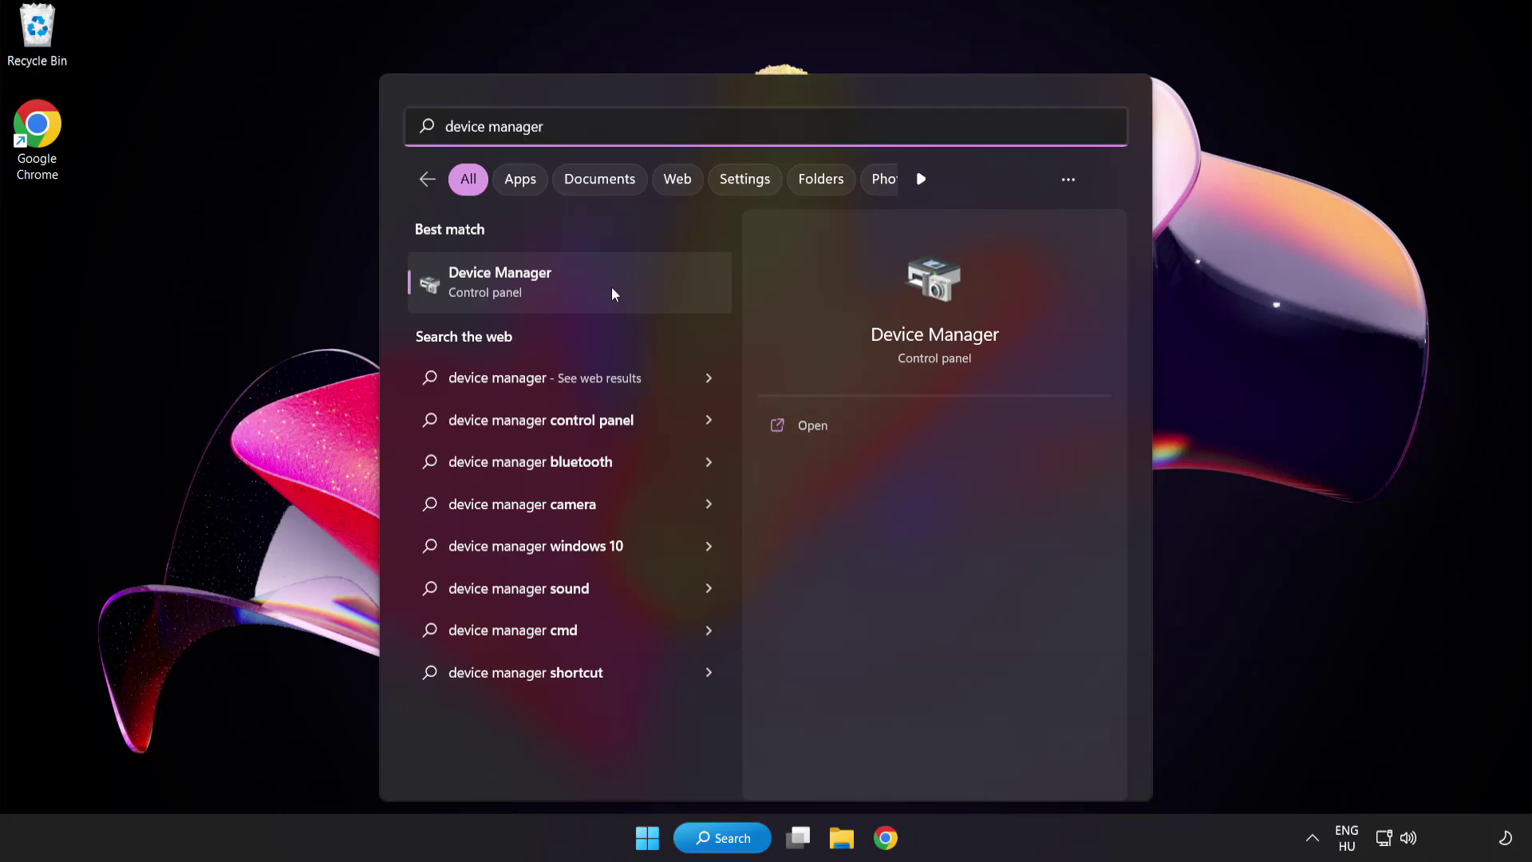
# Launch Device Manager, expand Display adapters and bring up actions for the VMware SVGA 3D adapter
pyautogui.click(612, 286)
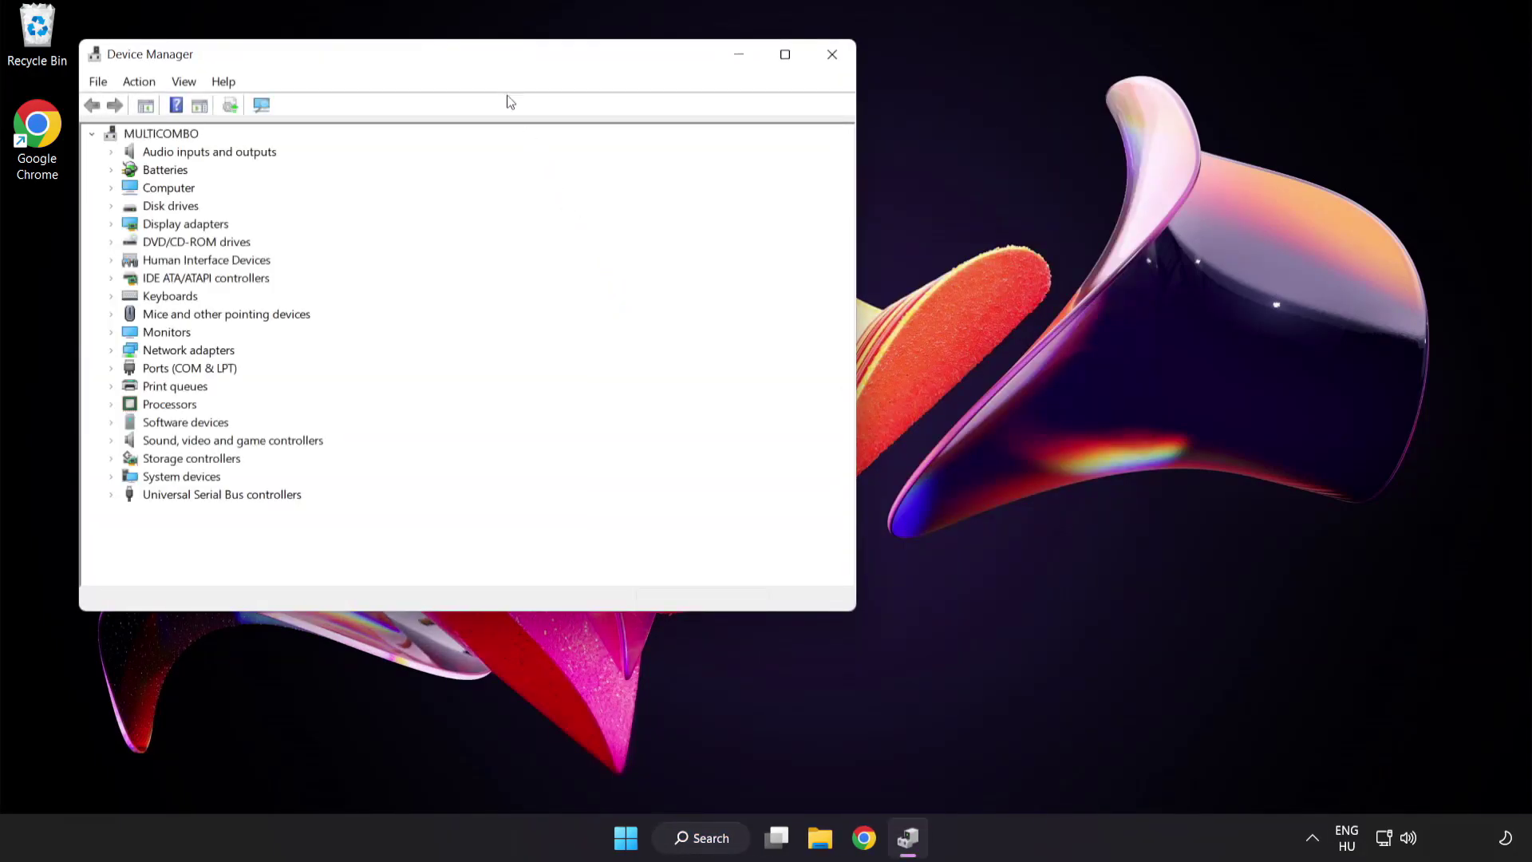
pyautogui.moveTo(493, 60); pyautogui.dragTo(749, 160)
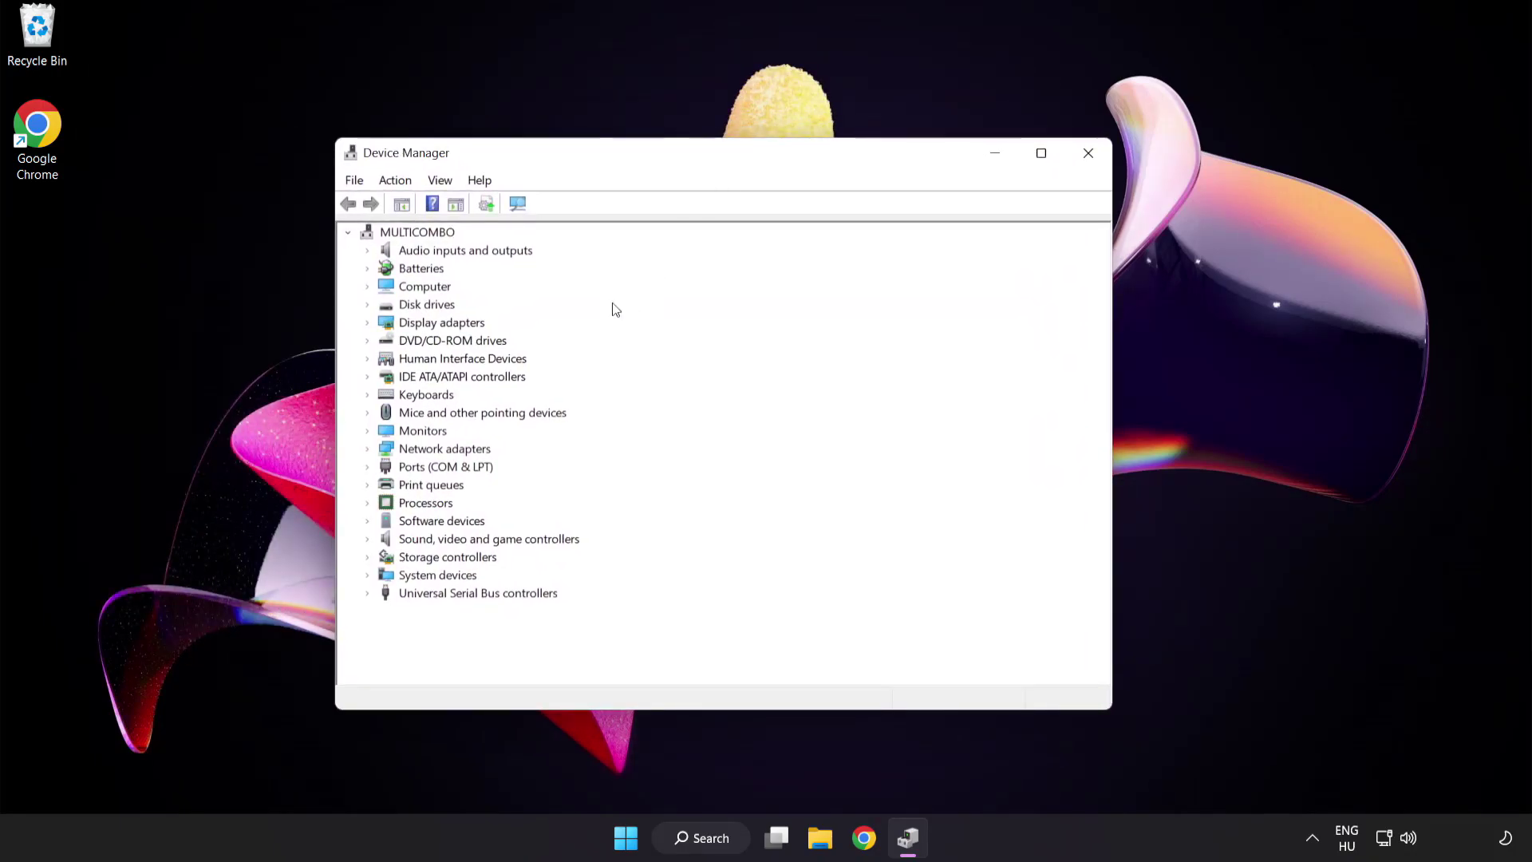
pyautogui.click(446, 323)
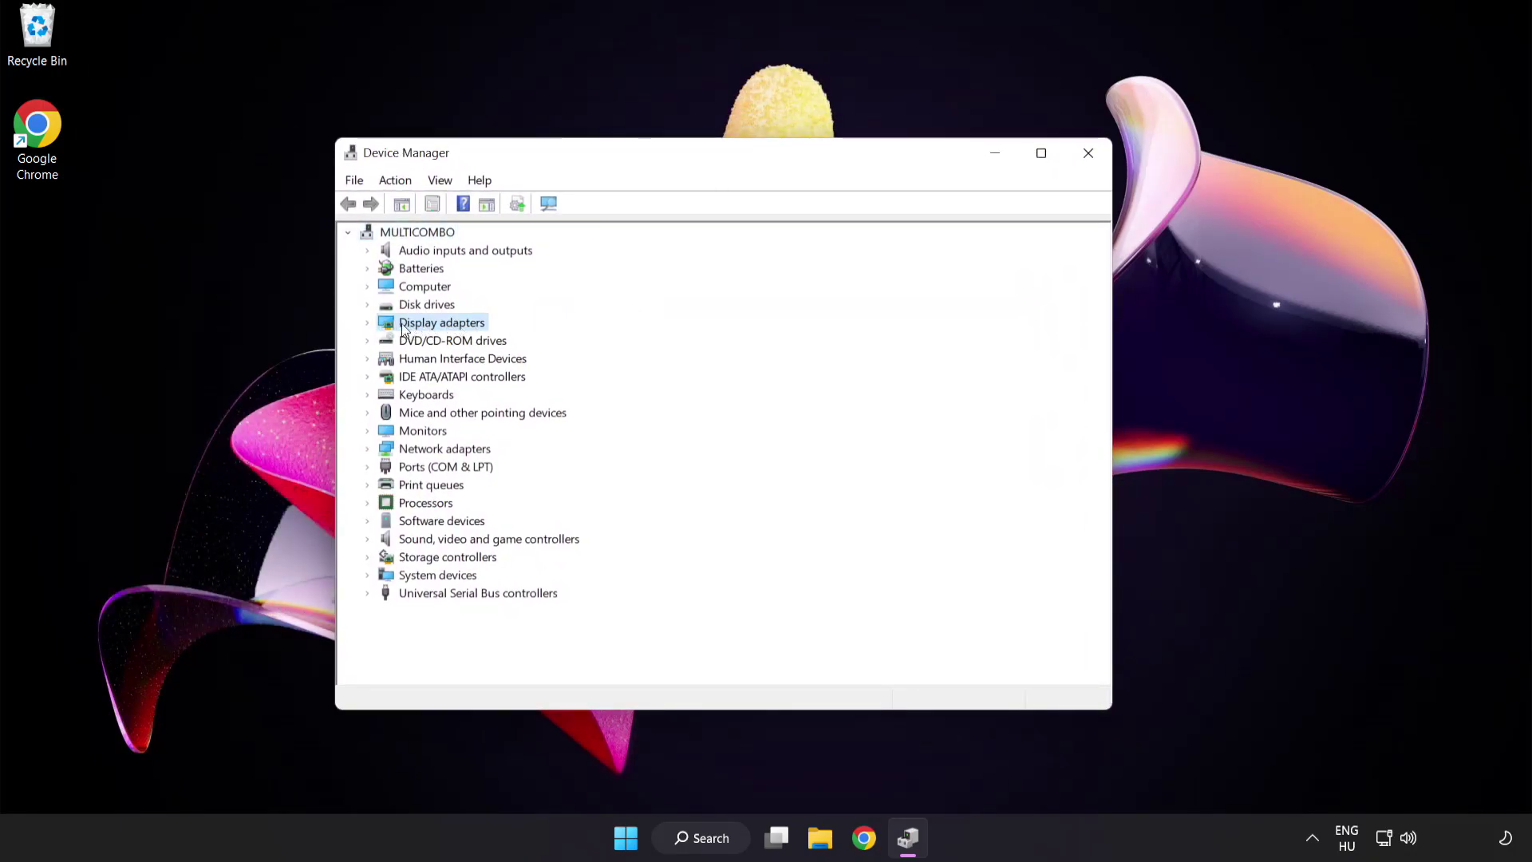
pyautogui.click(371, 324)
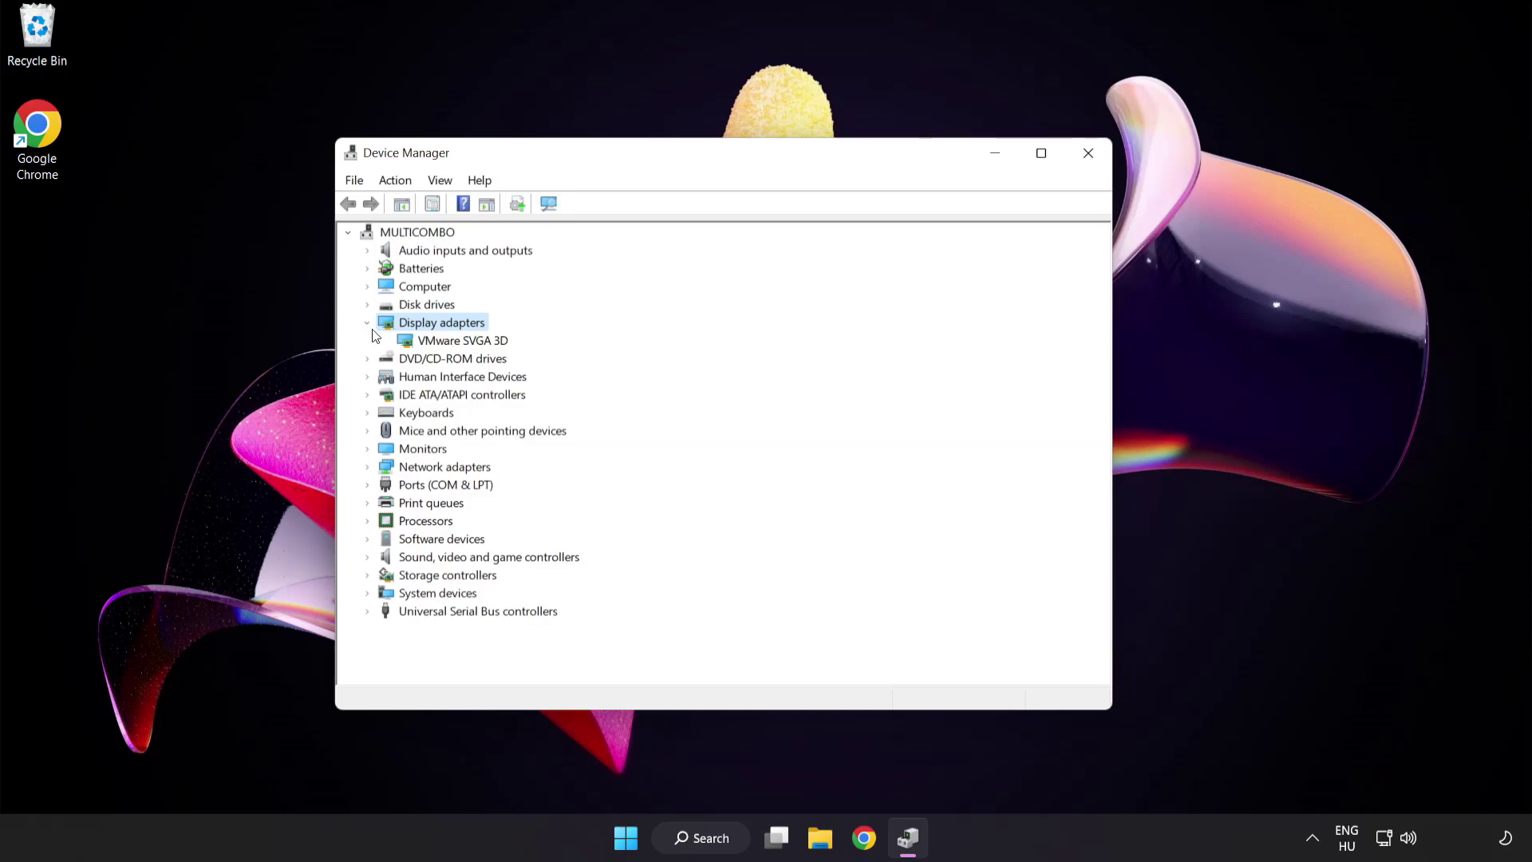
pyautogui.click(426, 343)
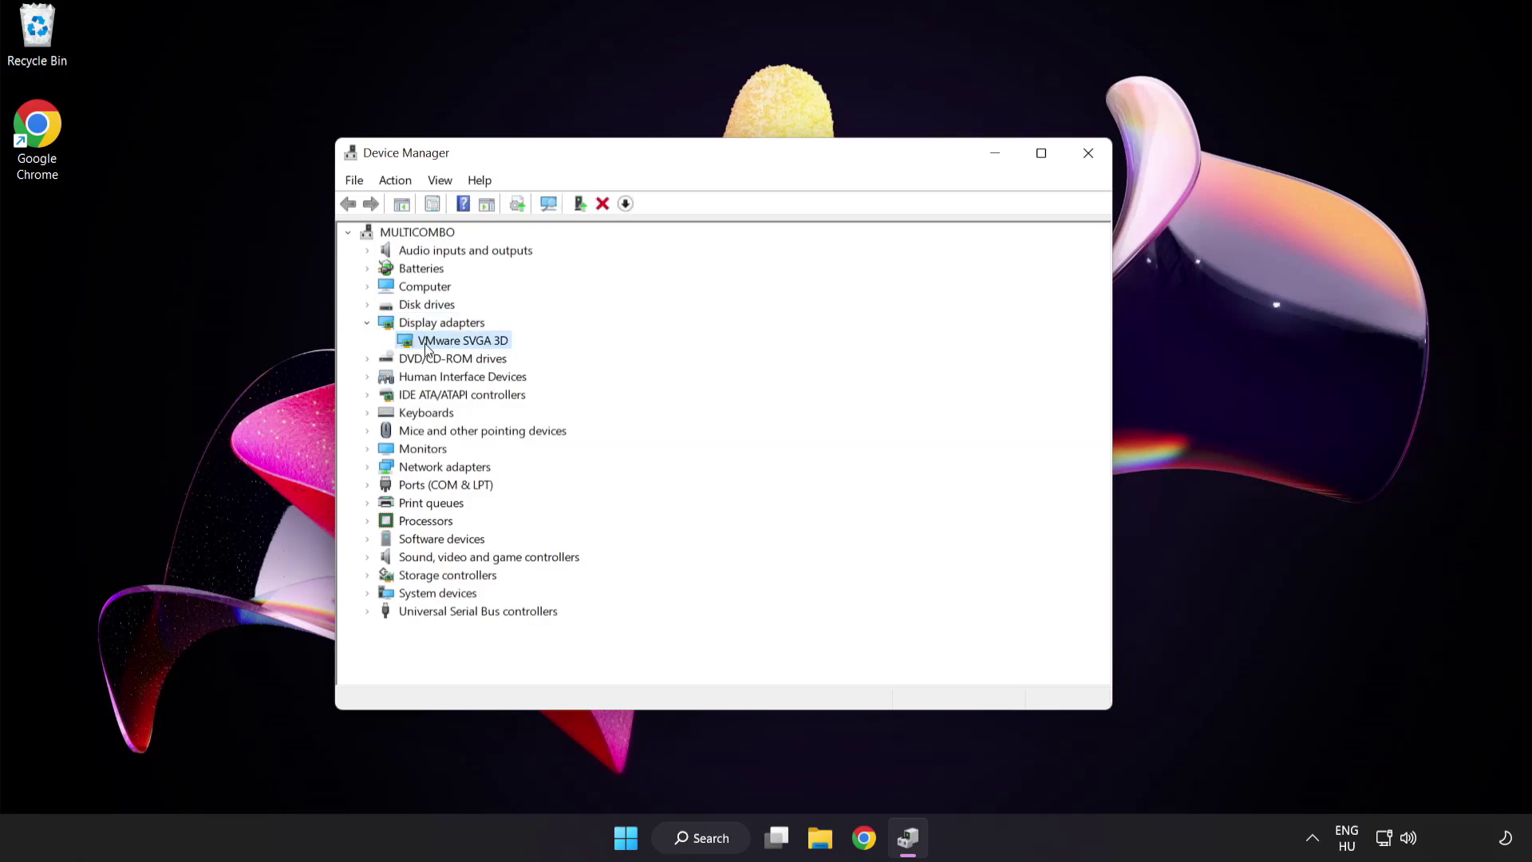
pyautogui.rightClick(453, 342)
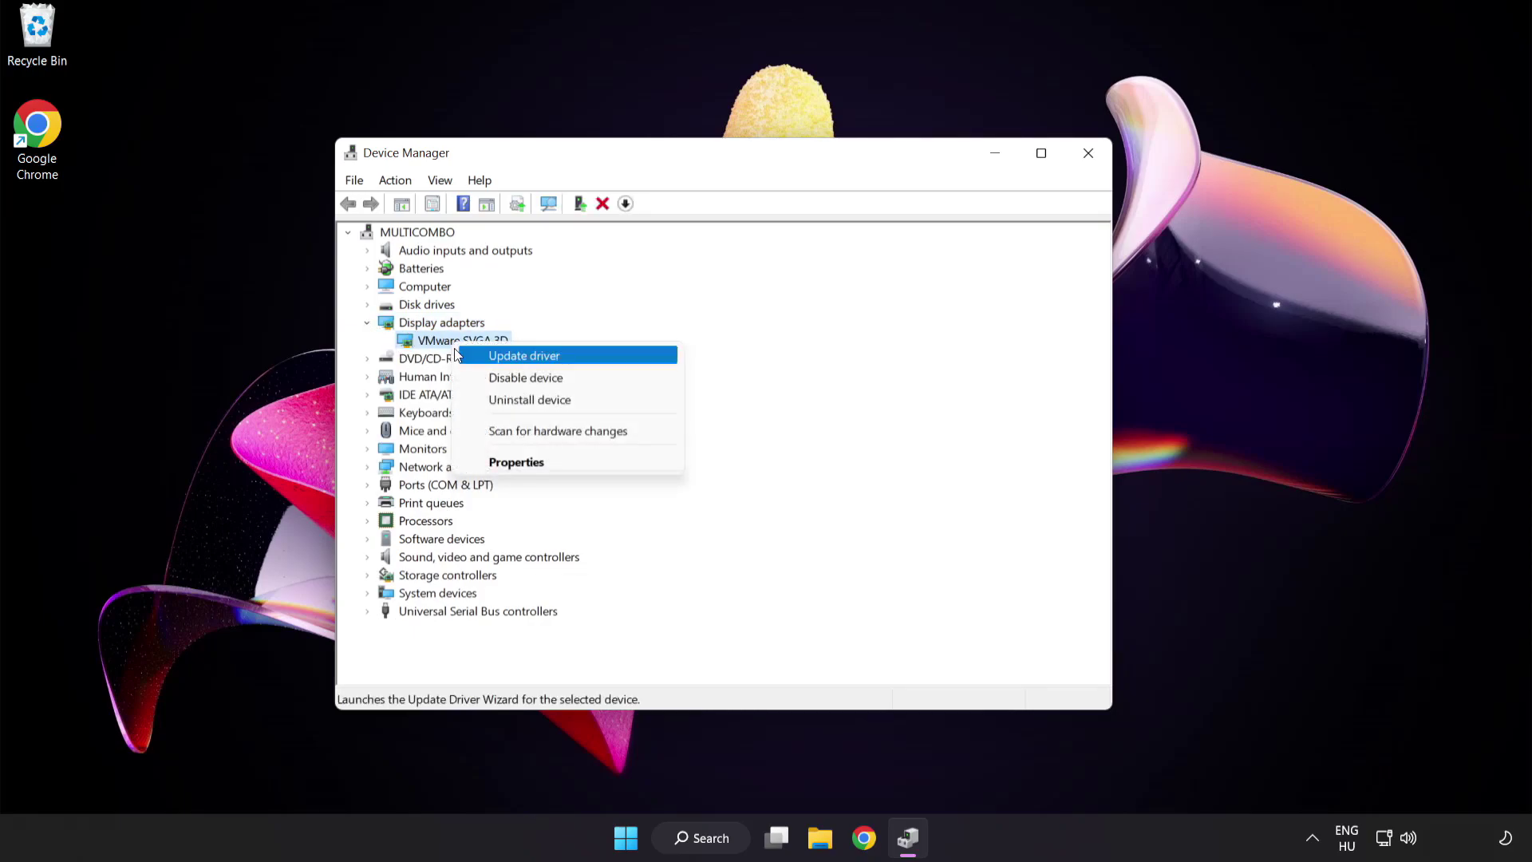
# Search automatically for drivers, confirm the best VMware SVGA 3D driver is installed, then close Device Manager
pyautogui.click(593, 354)
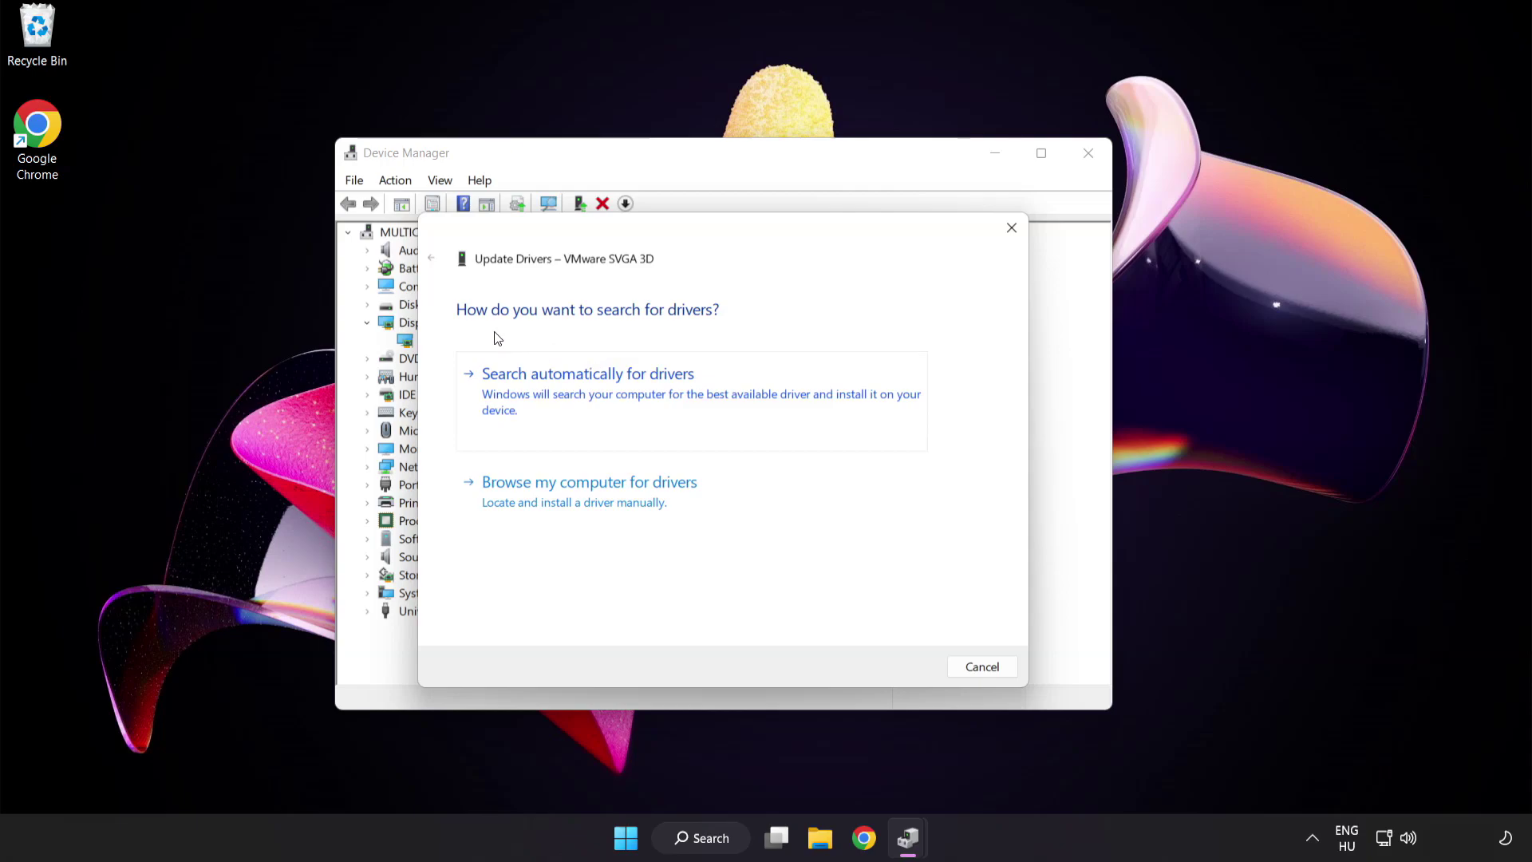
pyautogui.click(667, 389)
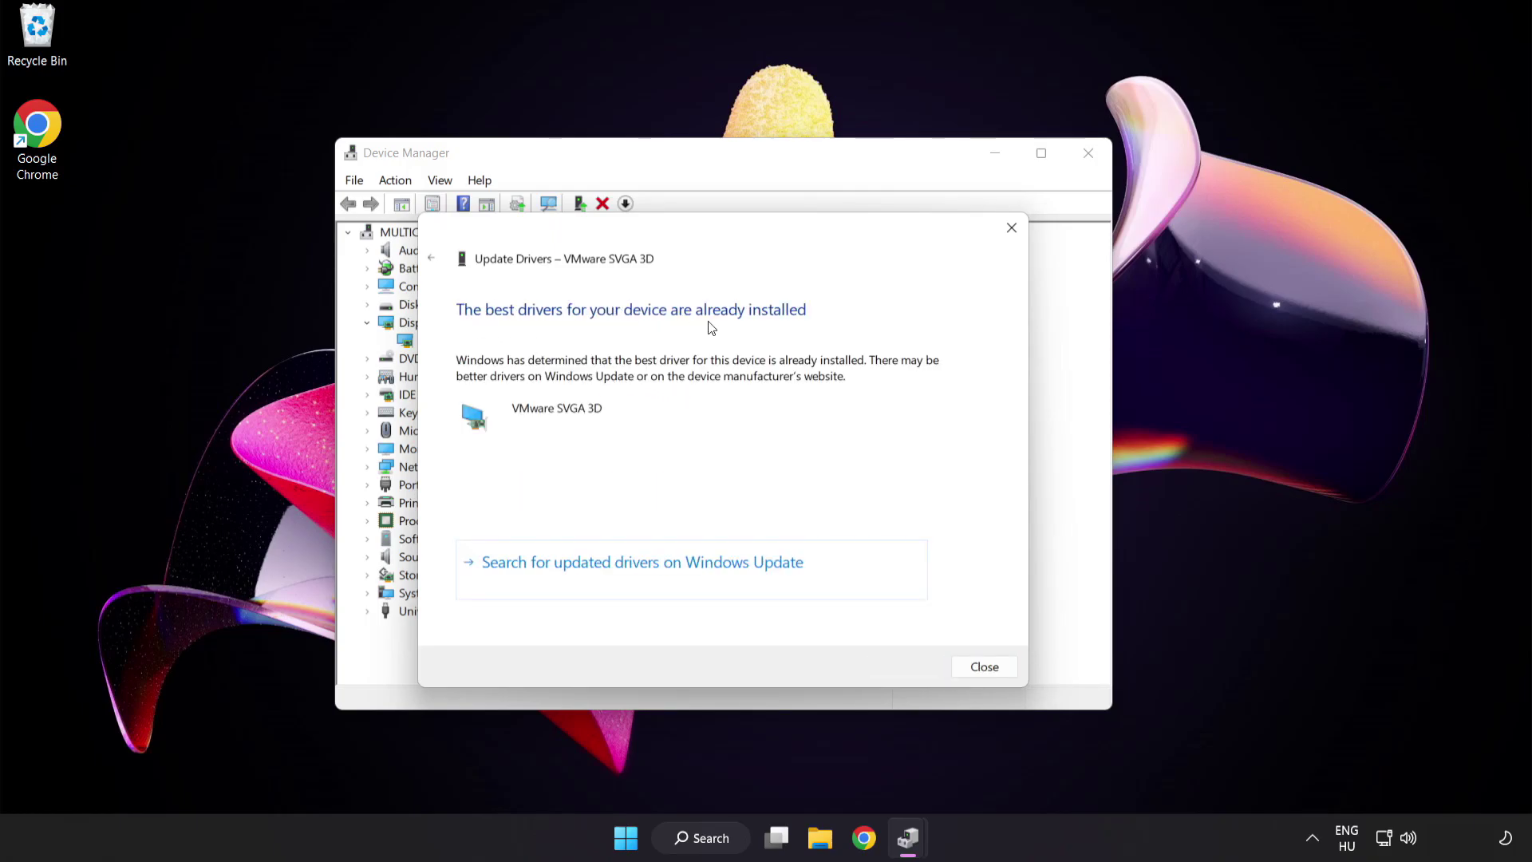
pyautogui.click(983, 667)
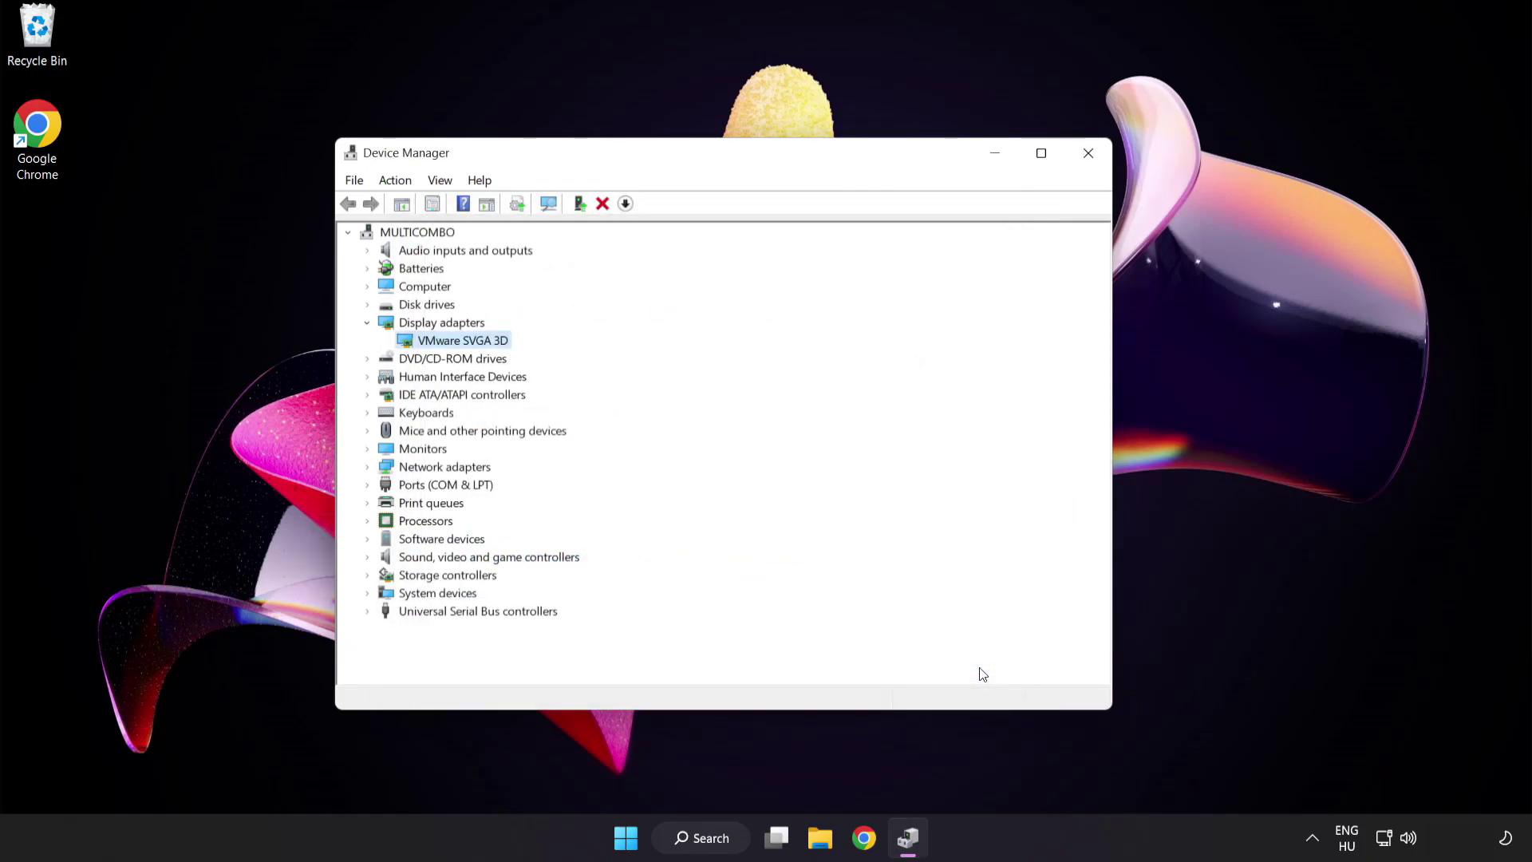
pyautogui.click(1089, 157)
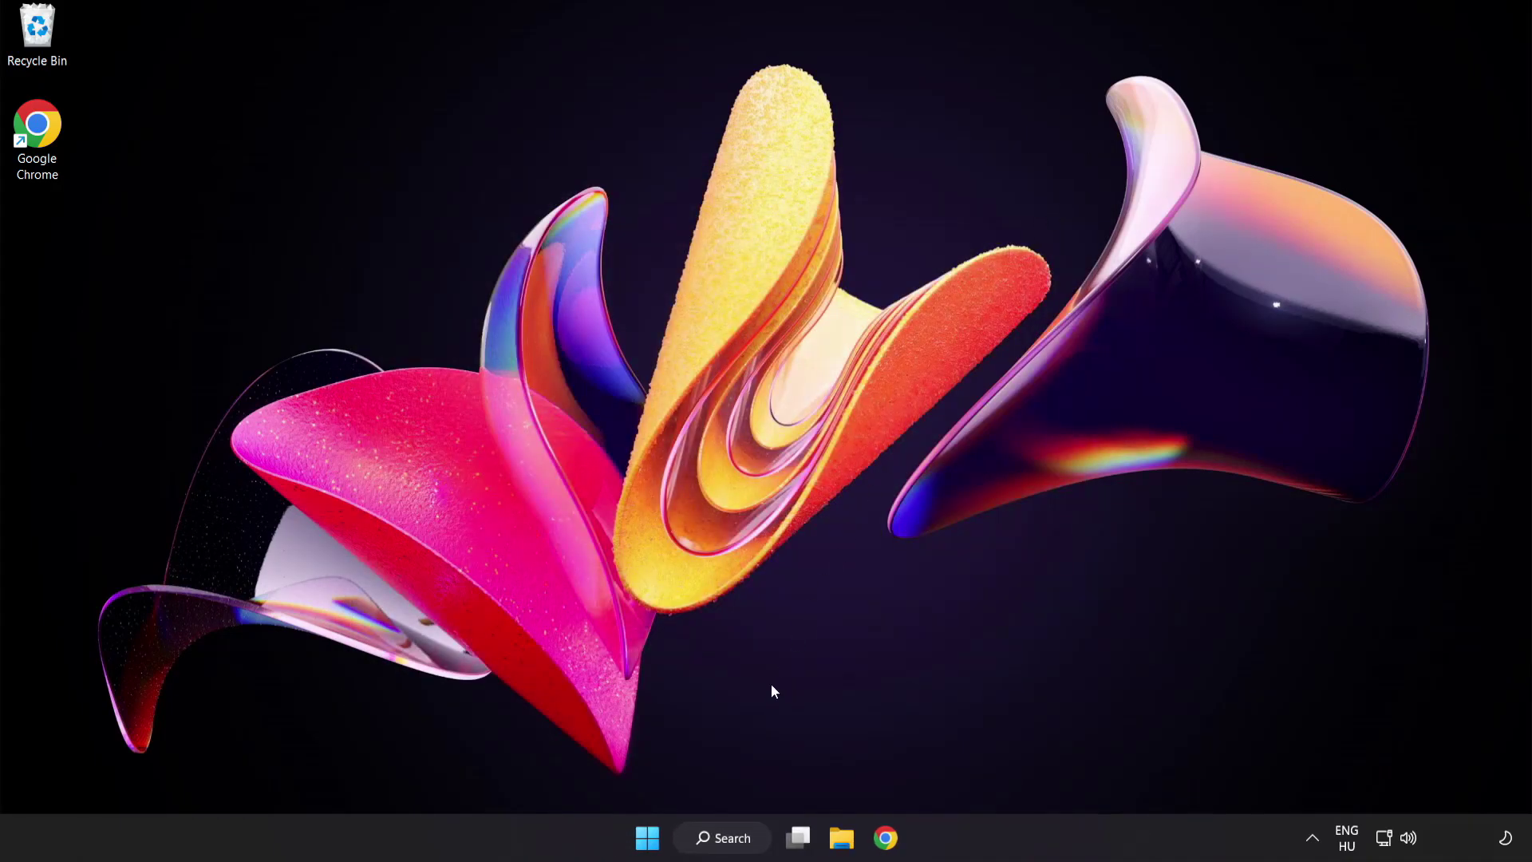
# Search for 'update' and open the Windows Update settings page
pyautogui.click(733, 838)
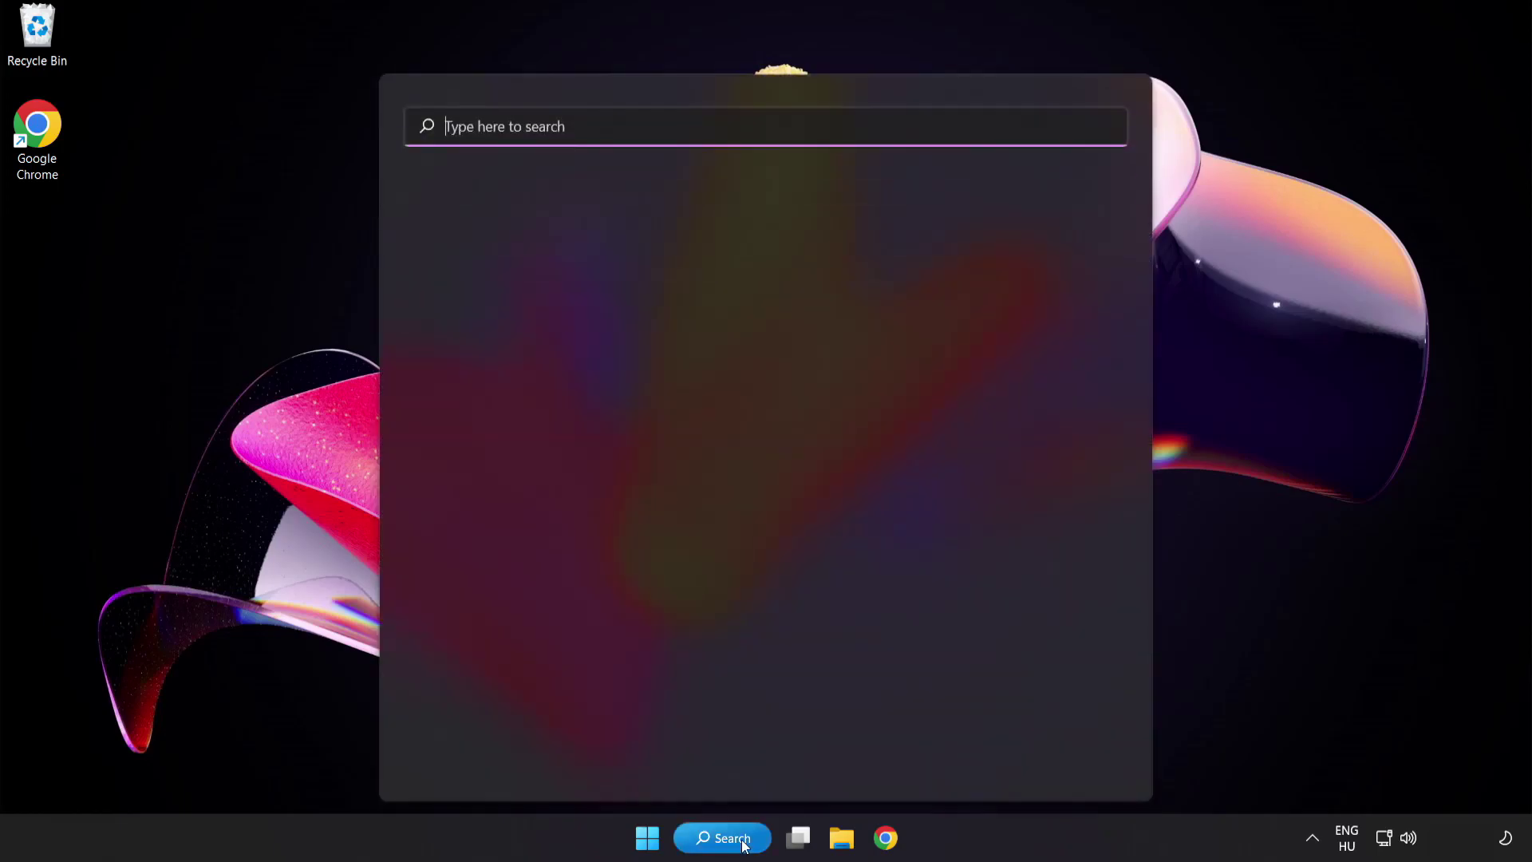
pyautogui.write('update')
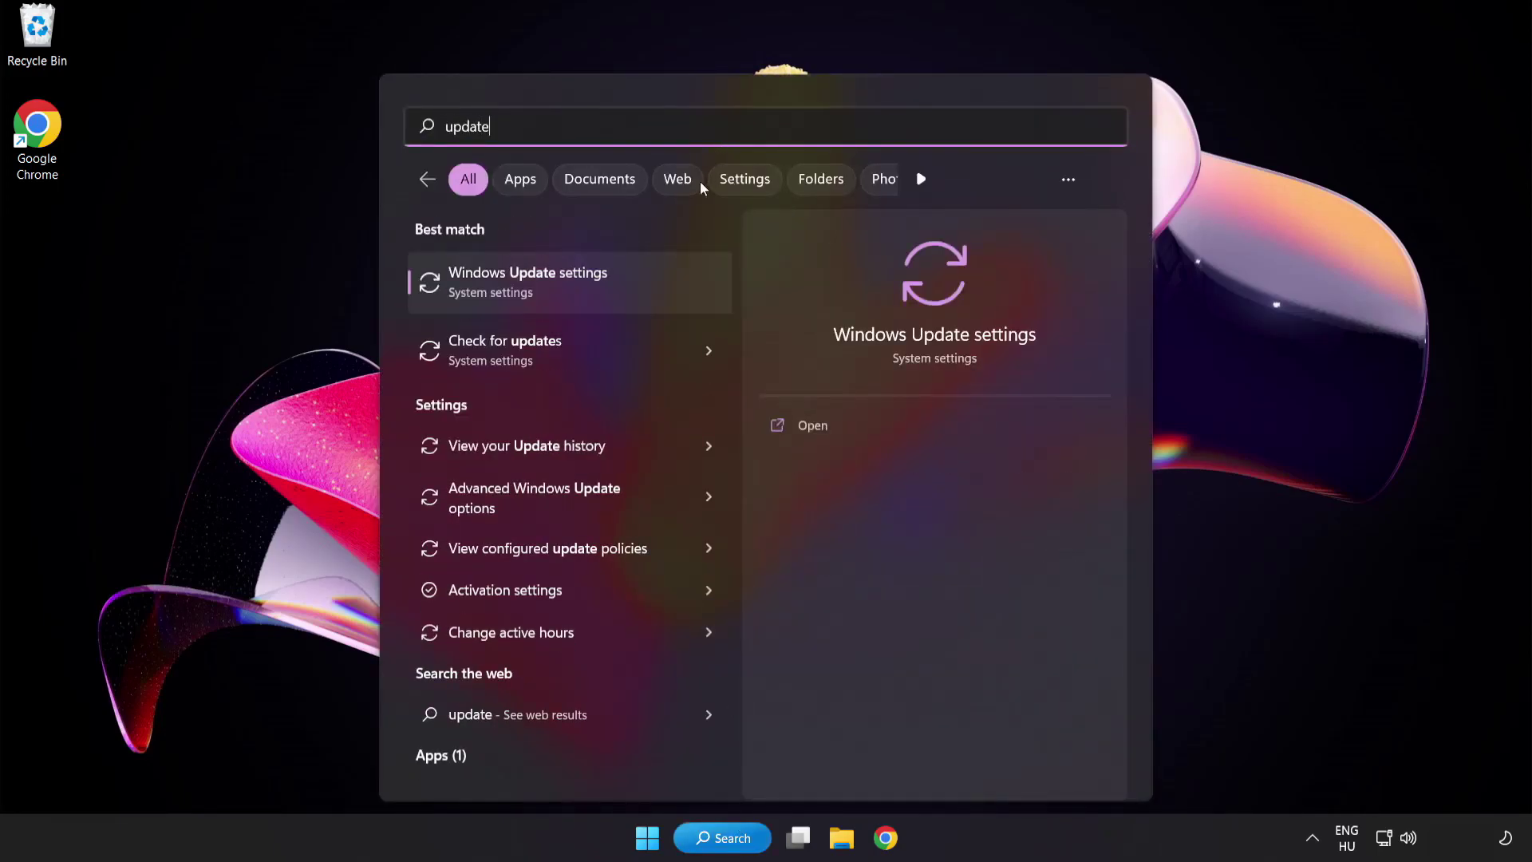
pyautogui.click(585, 289)
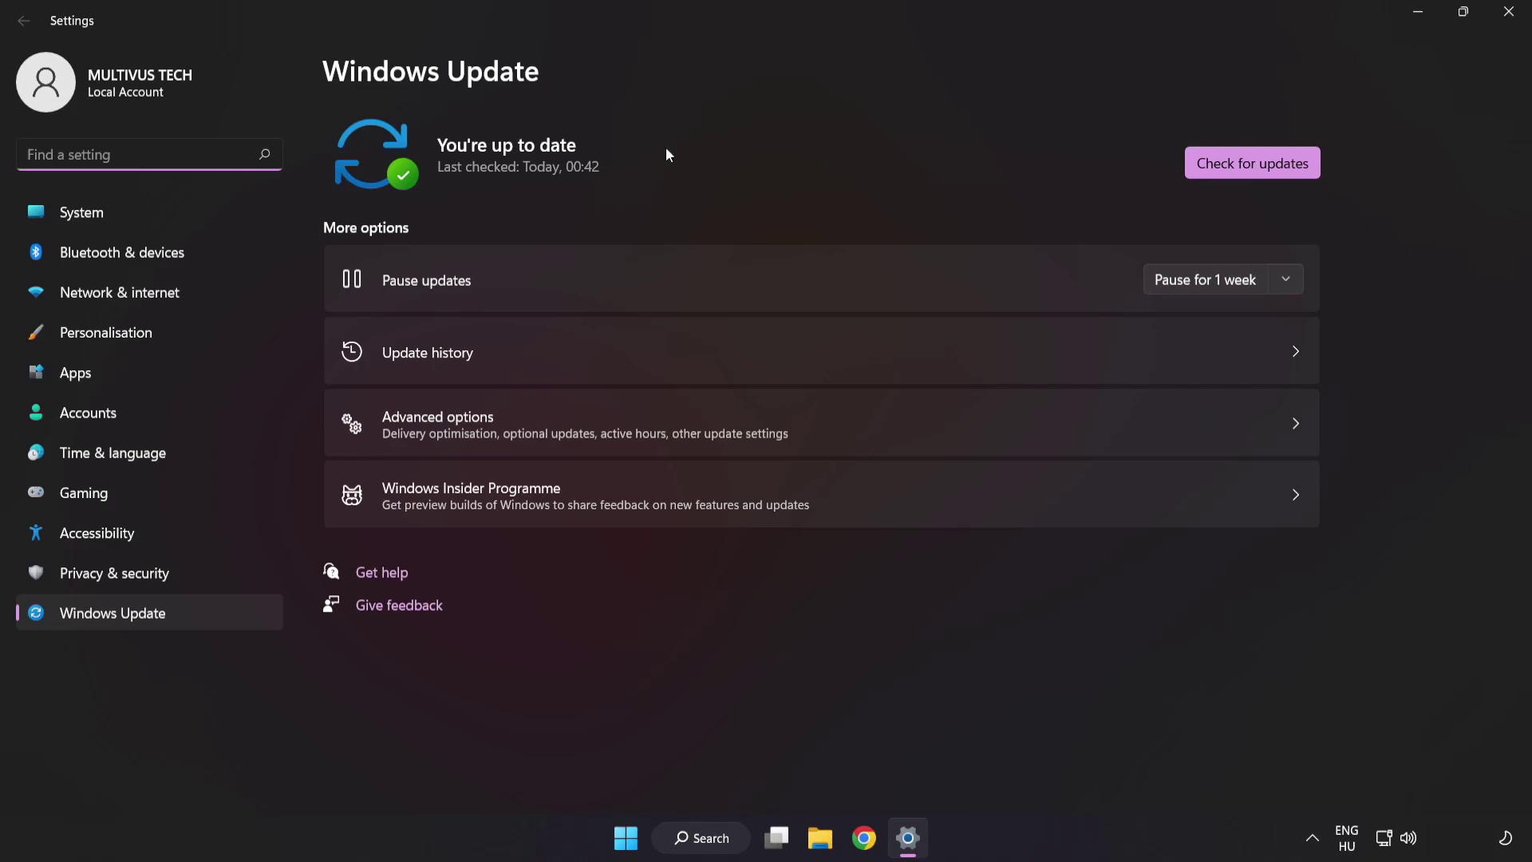
# Check for updates, see 'You're up to date', then close Settings
pyautogui.click(1246, 171)
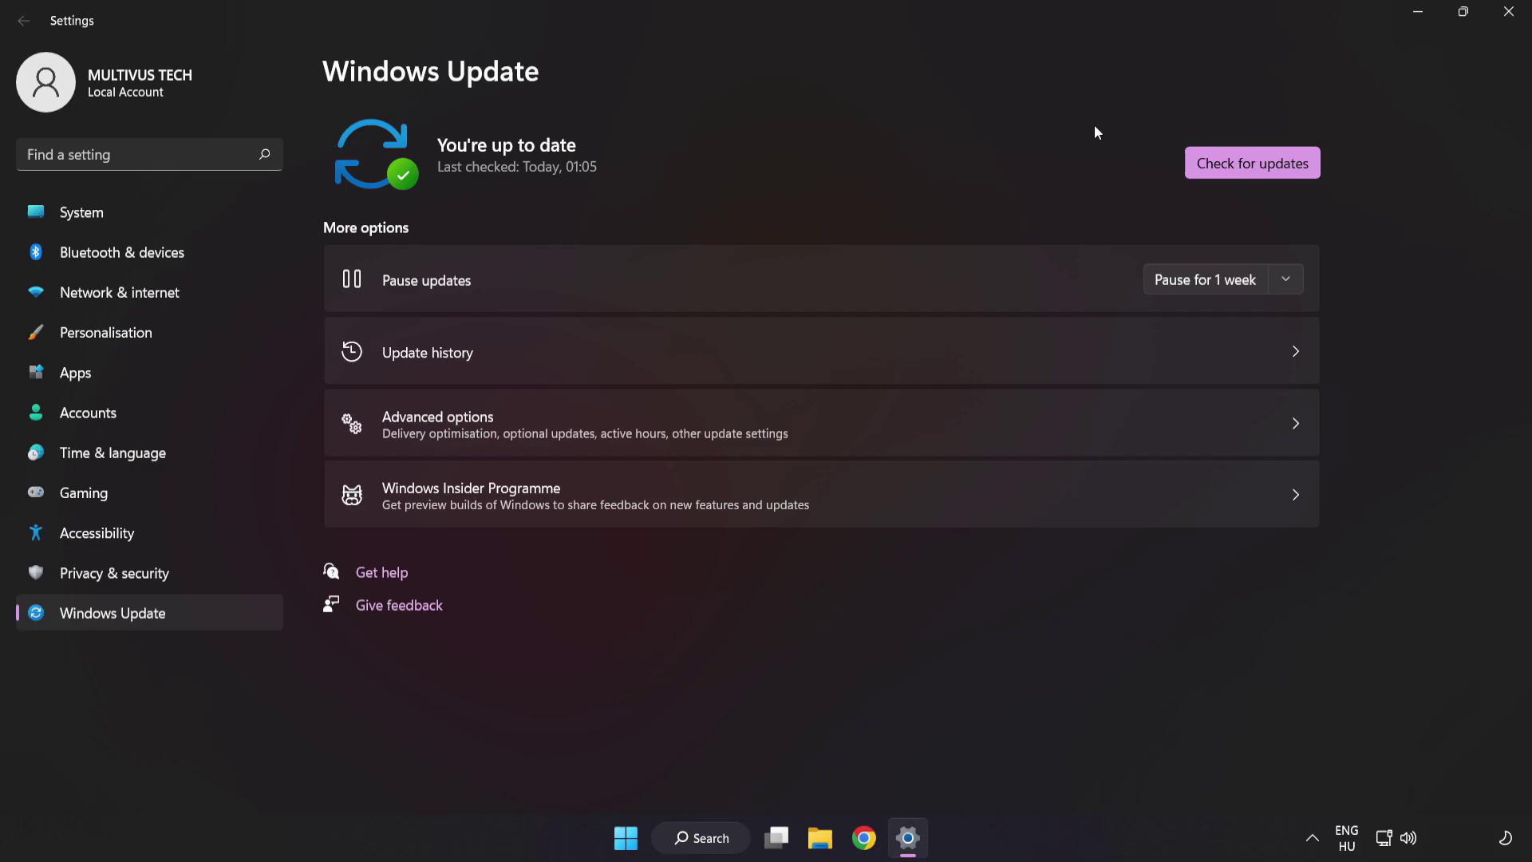
pyautogui.click(1507, 15)
# Open Properties for the YOUR NOT WORKING APP desktop shortcut and centre the dialog
pyautogui.click(126, 142)
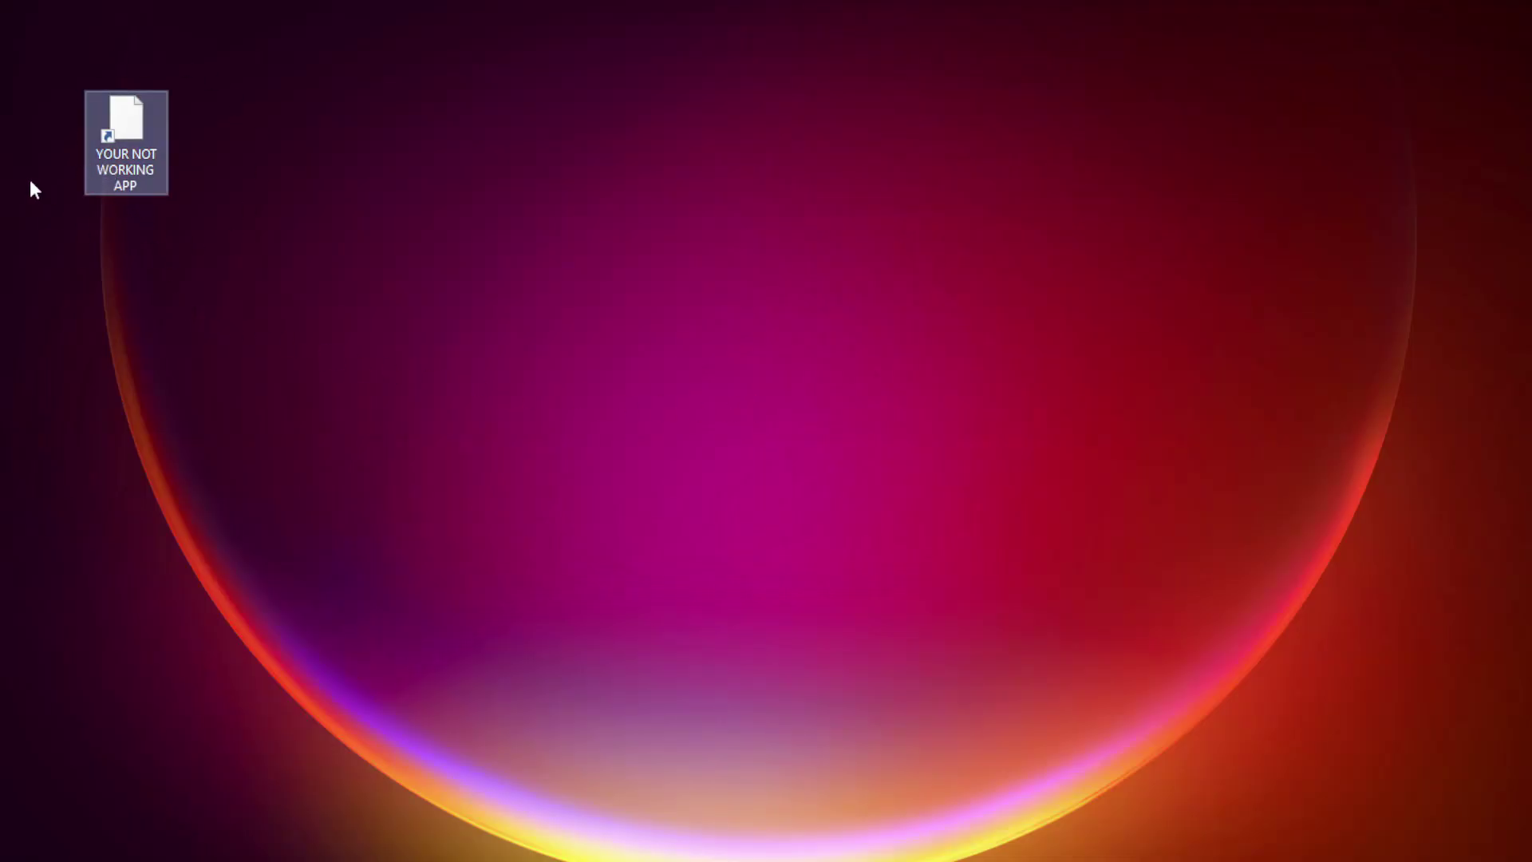
pyautogui.rightClick(124, 117)
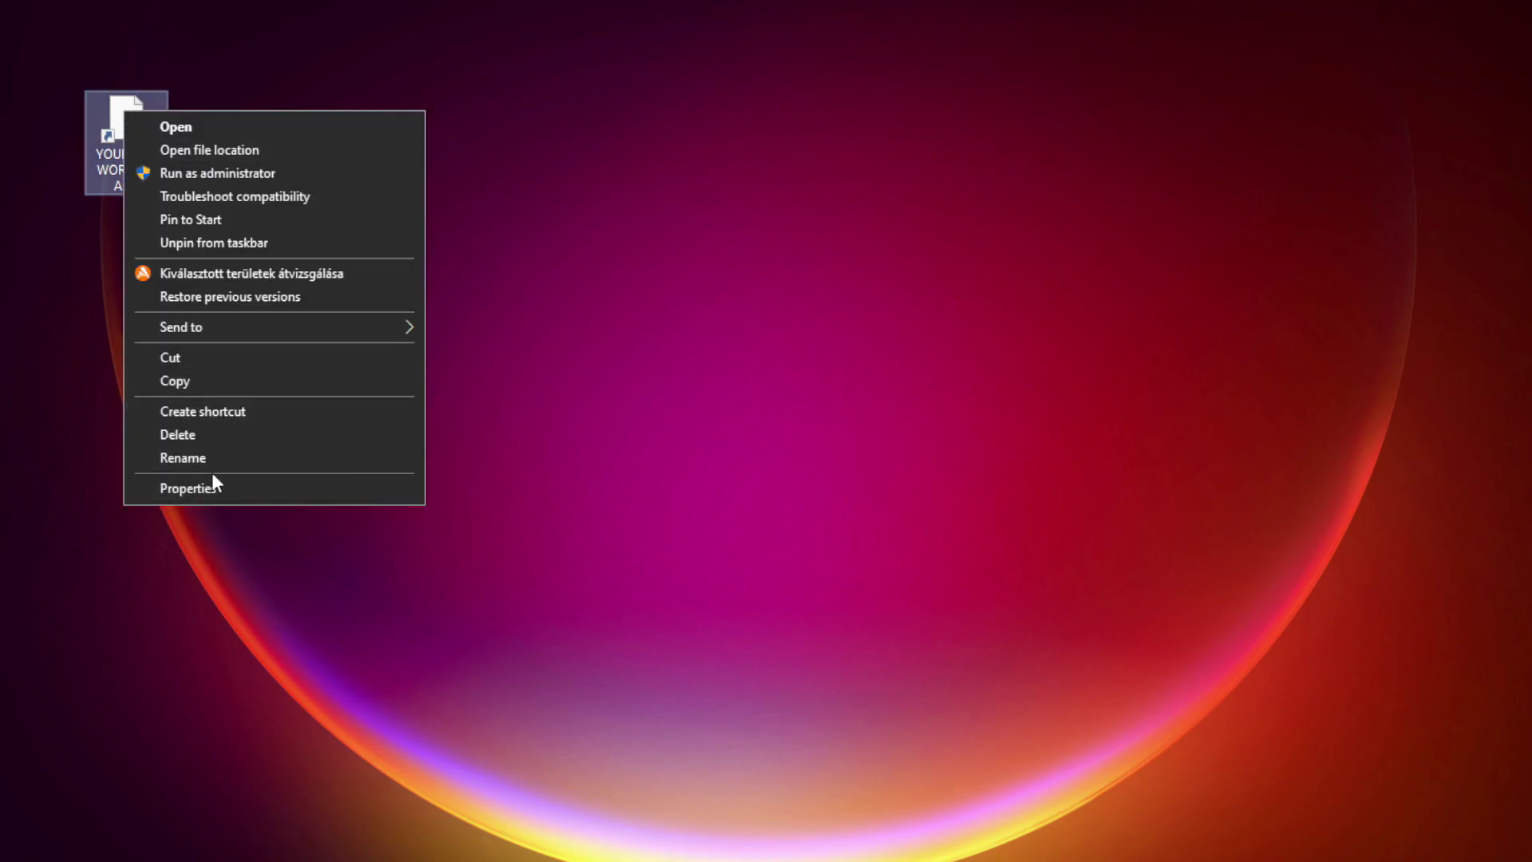
pyautogui.click(308, 487)
pyautogui.moveTo(333, 131)
pyautogui.mouseDown()
pyautogui.moveTo(693, 117)
pyautogui.moveTo(779, 168)
pyautogui.mouseUp()
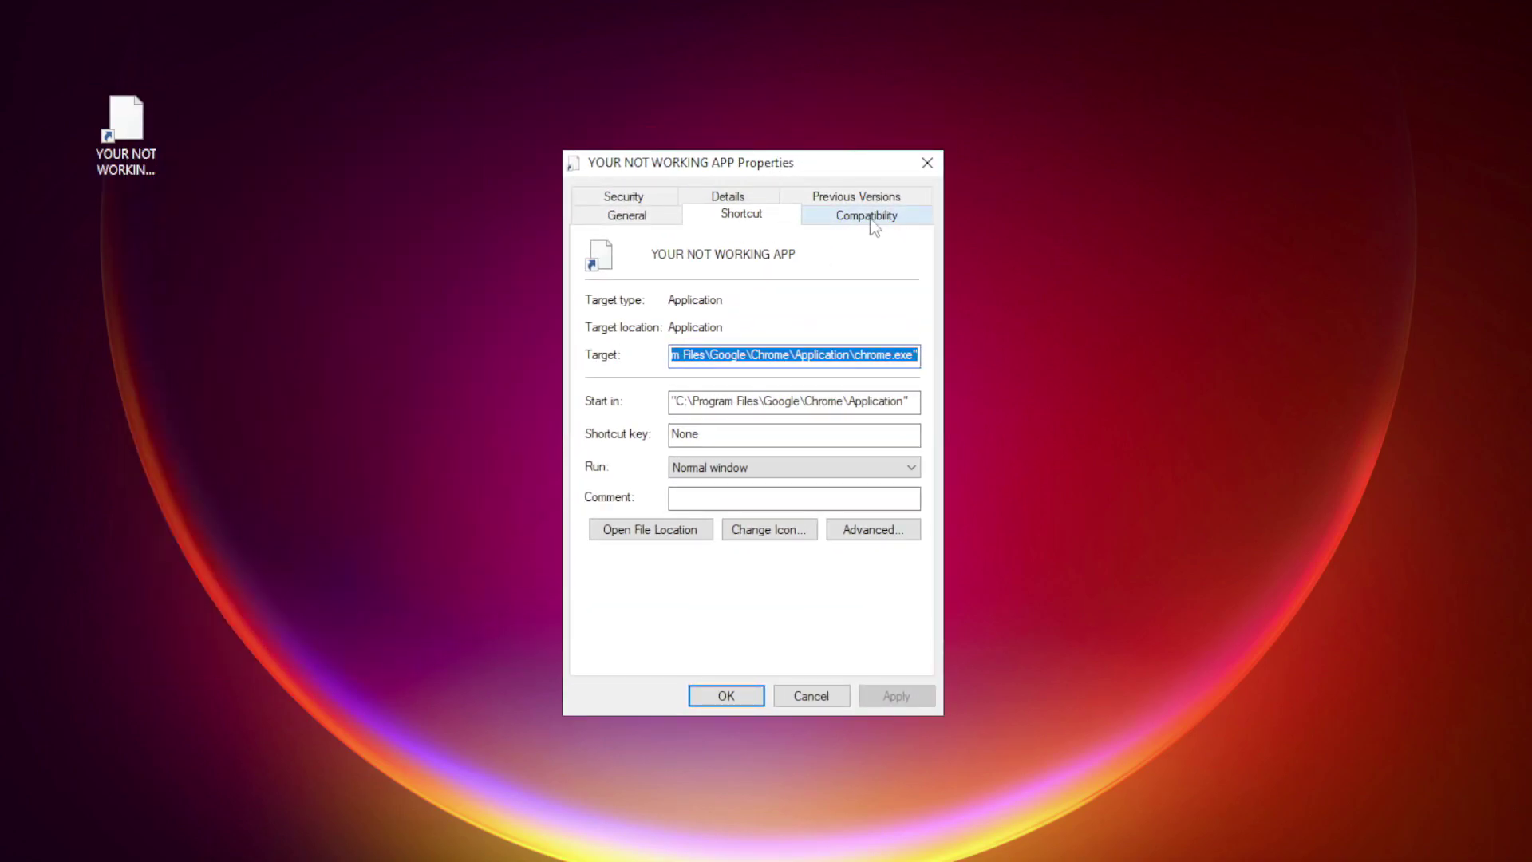
# On Compatibility, set Windows 8 mode, disable fullscreen optimizations and run as administrator, then apply
pyautogui.click(902, 225)
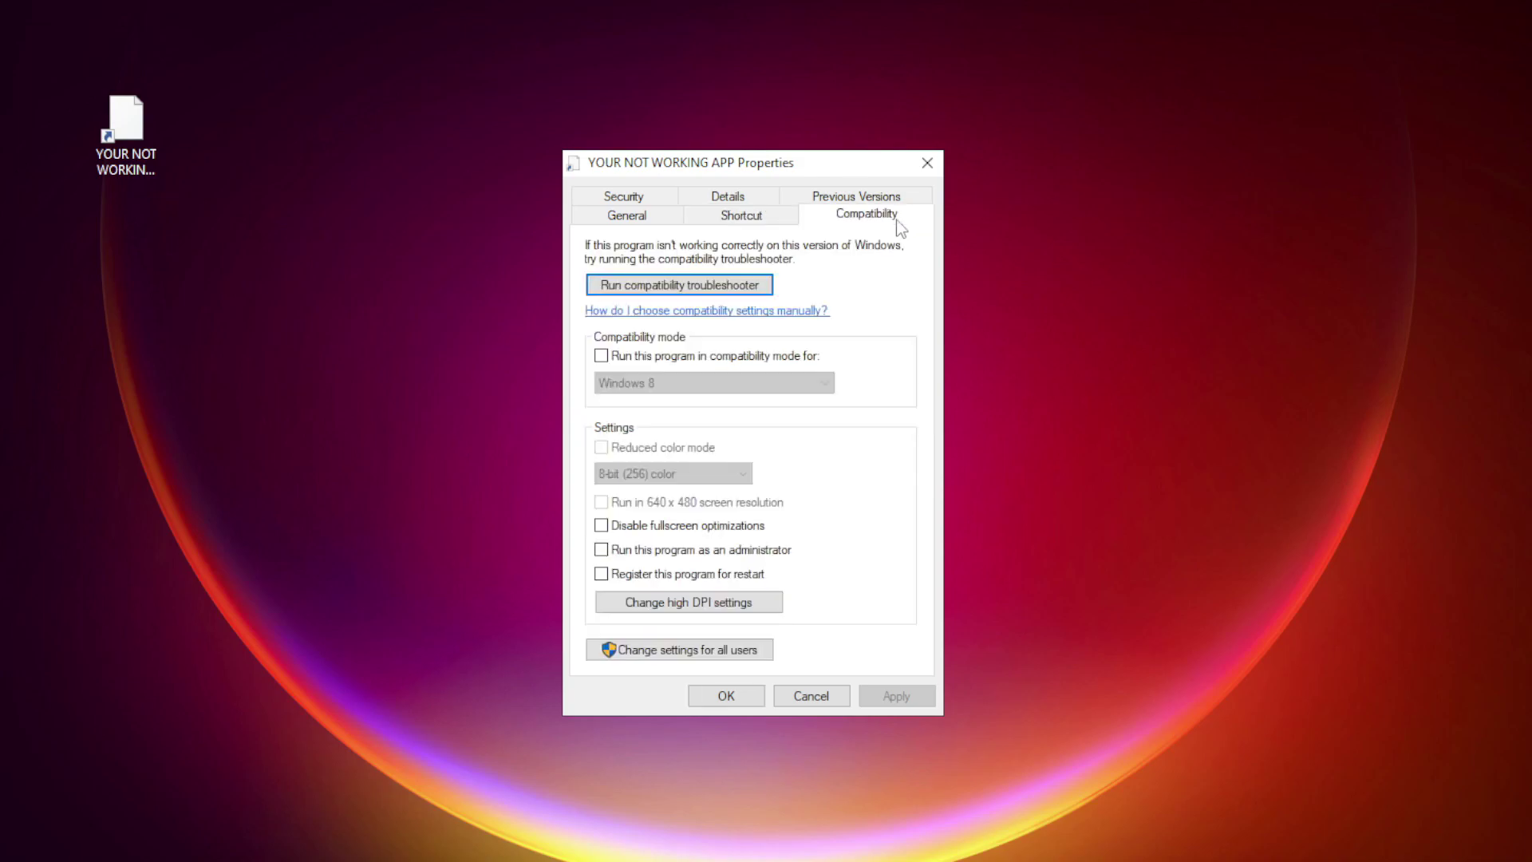
pyautogui.click(623, 355)
pyautogui.click(713, 384)
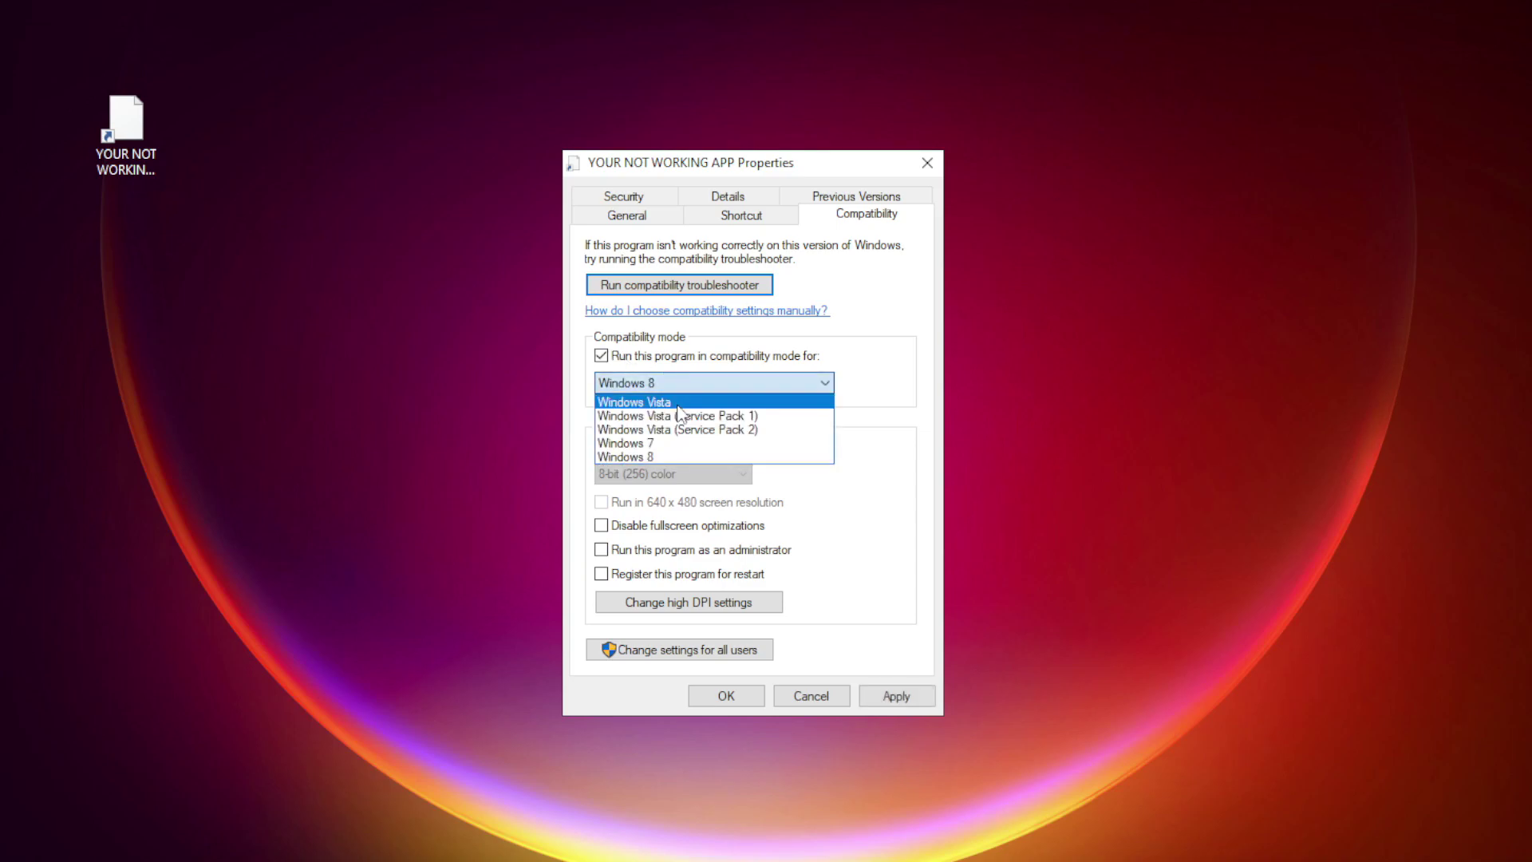
pyautogui.click(669, 458)
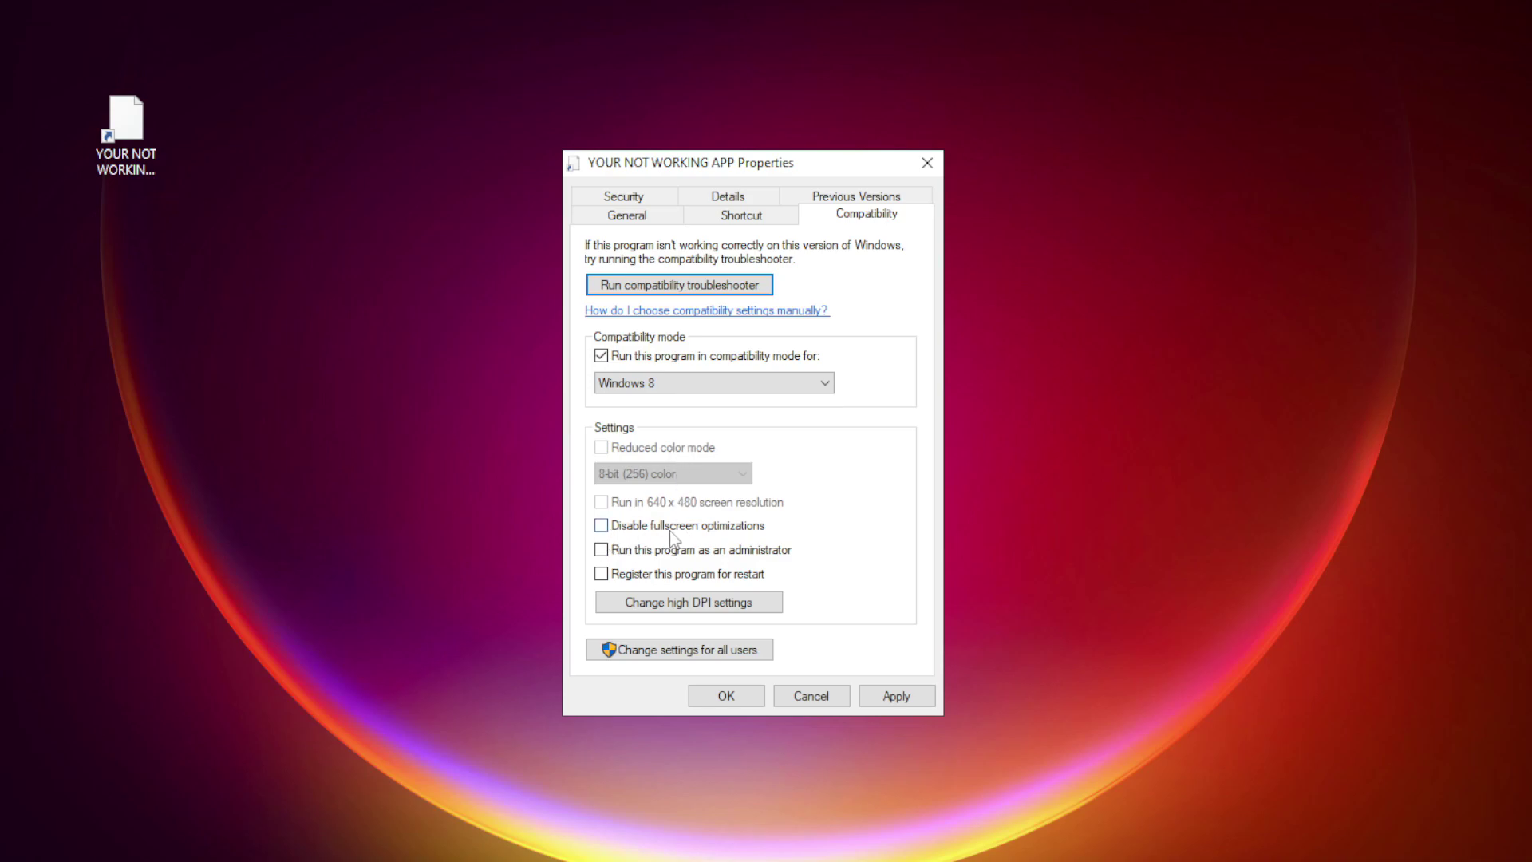
pyautogui.click(671, 530)
pyautogui.click(652, 553)
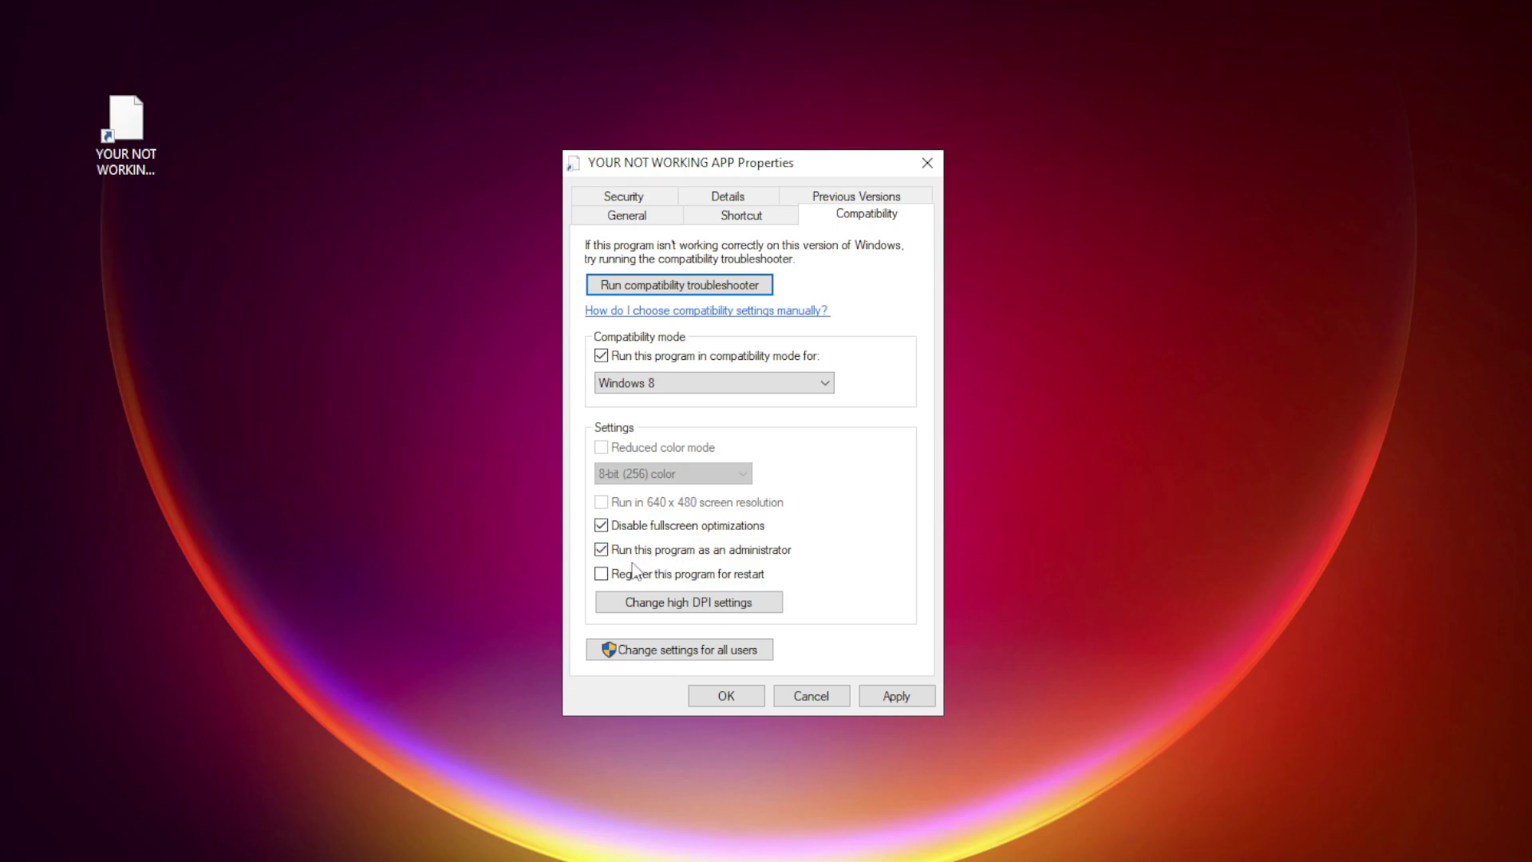
pyautogui.click(897, 695)
pyautogui.click(727, 696)
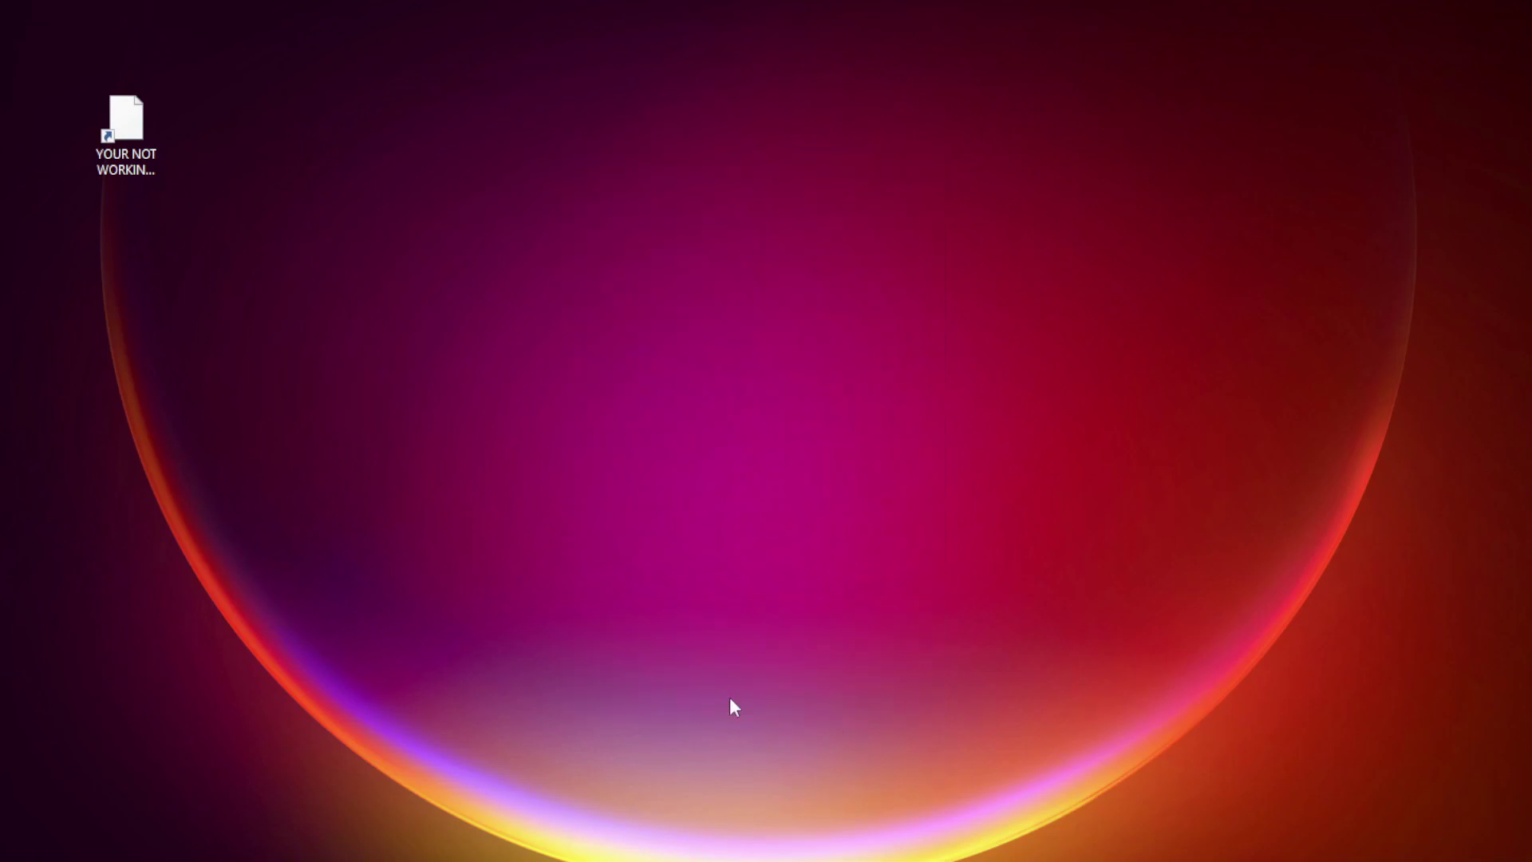
pyautogui.click(117, 135)
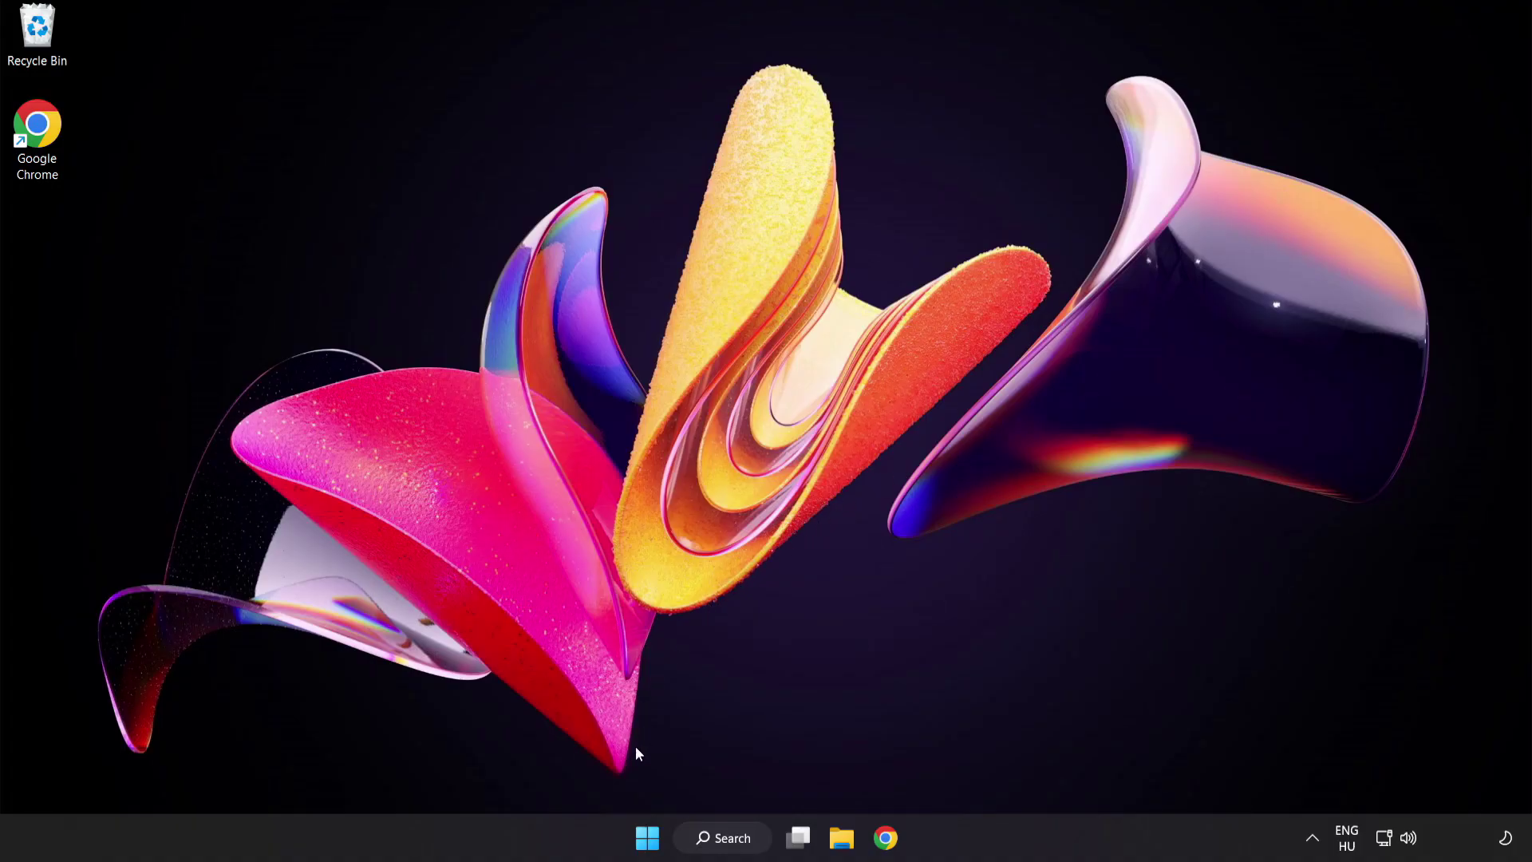
# Launch Task Manager from the Start quick-access menu and show the Startup apps list
pyautogui.rightClick(647, 838)
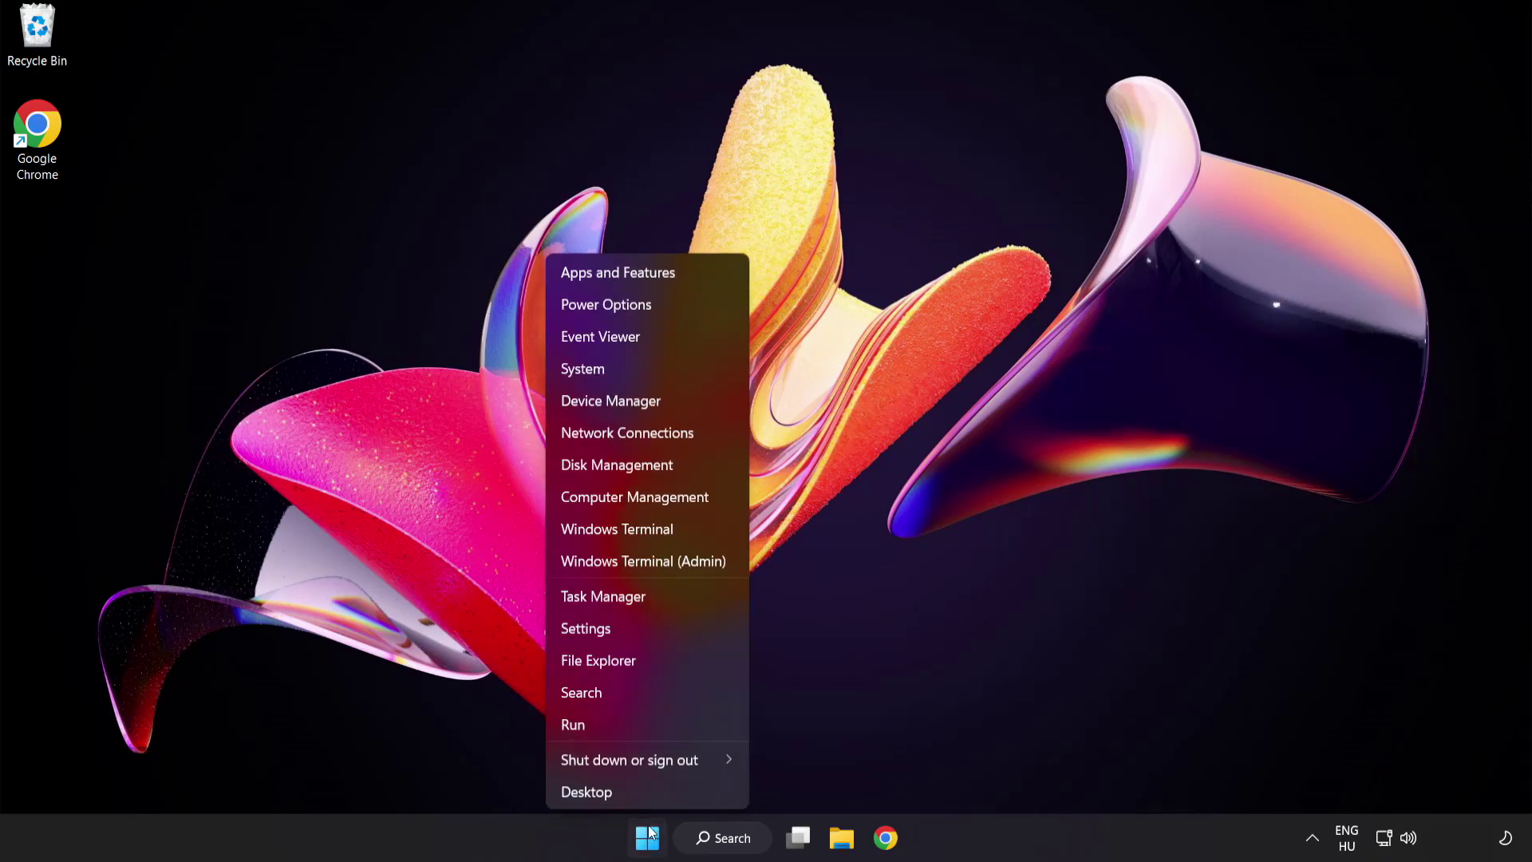
pyautogui.click(661, 595)
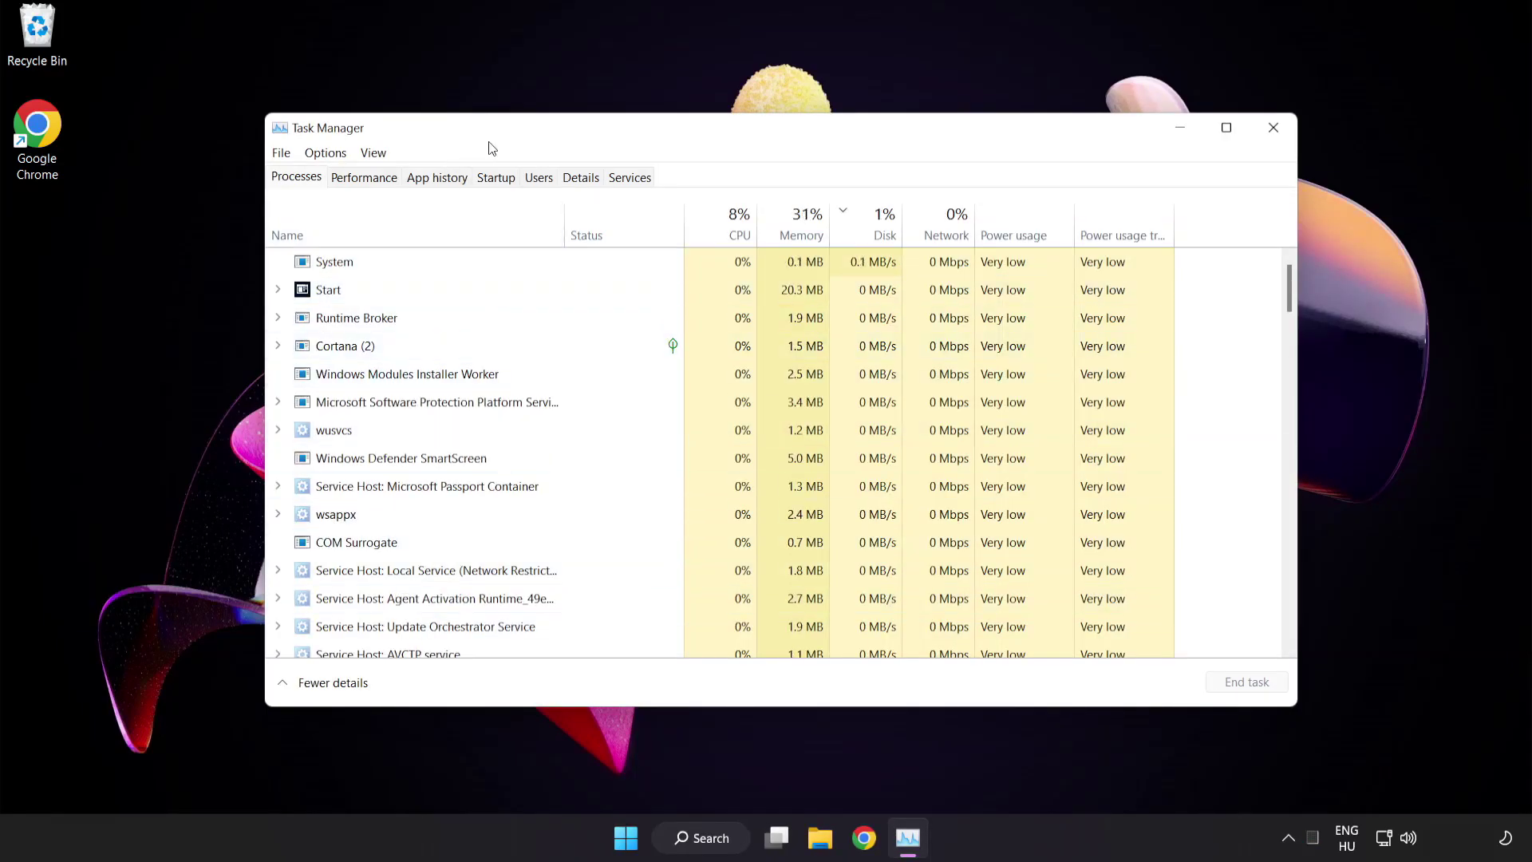
pyautogui.click(495, 178)
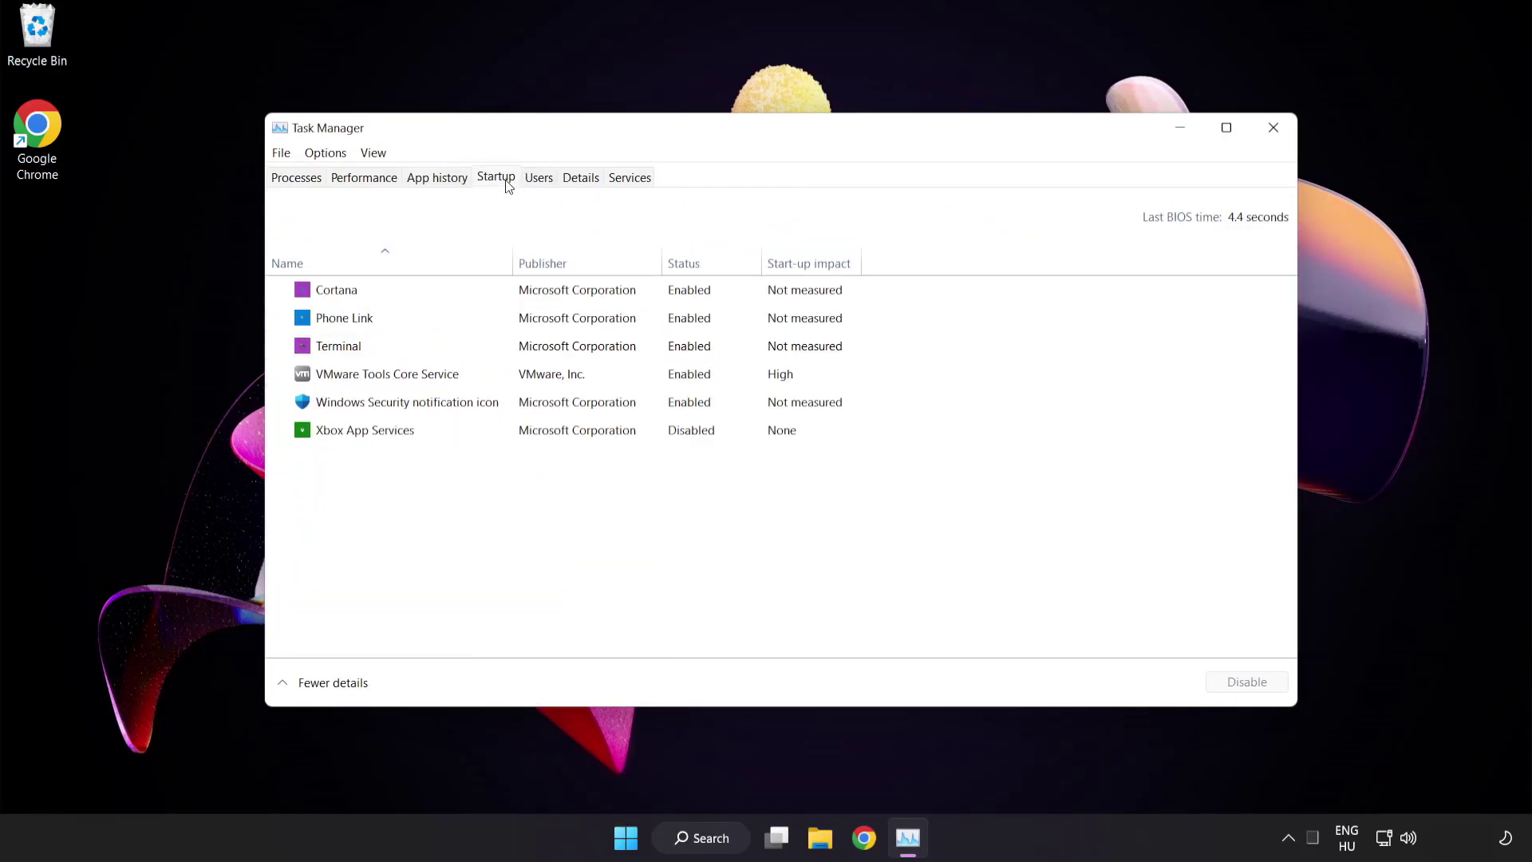
# Disable Cortana, Phone Link, Terminal and the Windows Security notification icon at startup, then close Task Manager
pyautogui.click(509, 297)
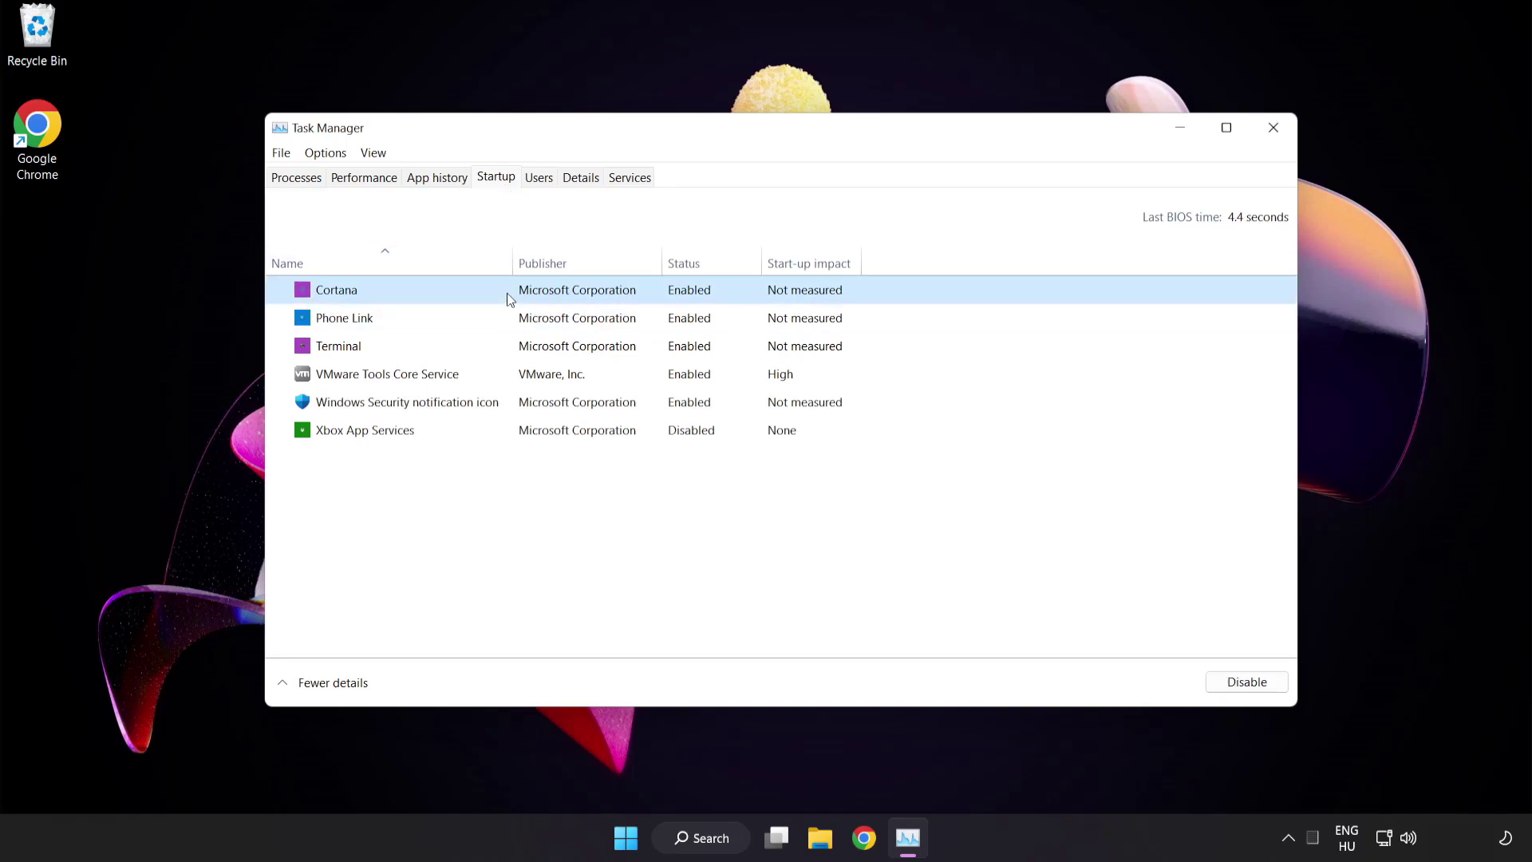
pyautogui.click(1247, 682)
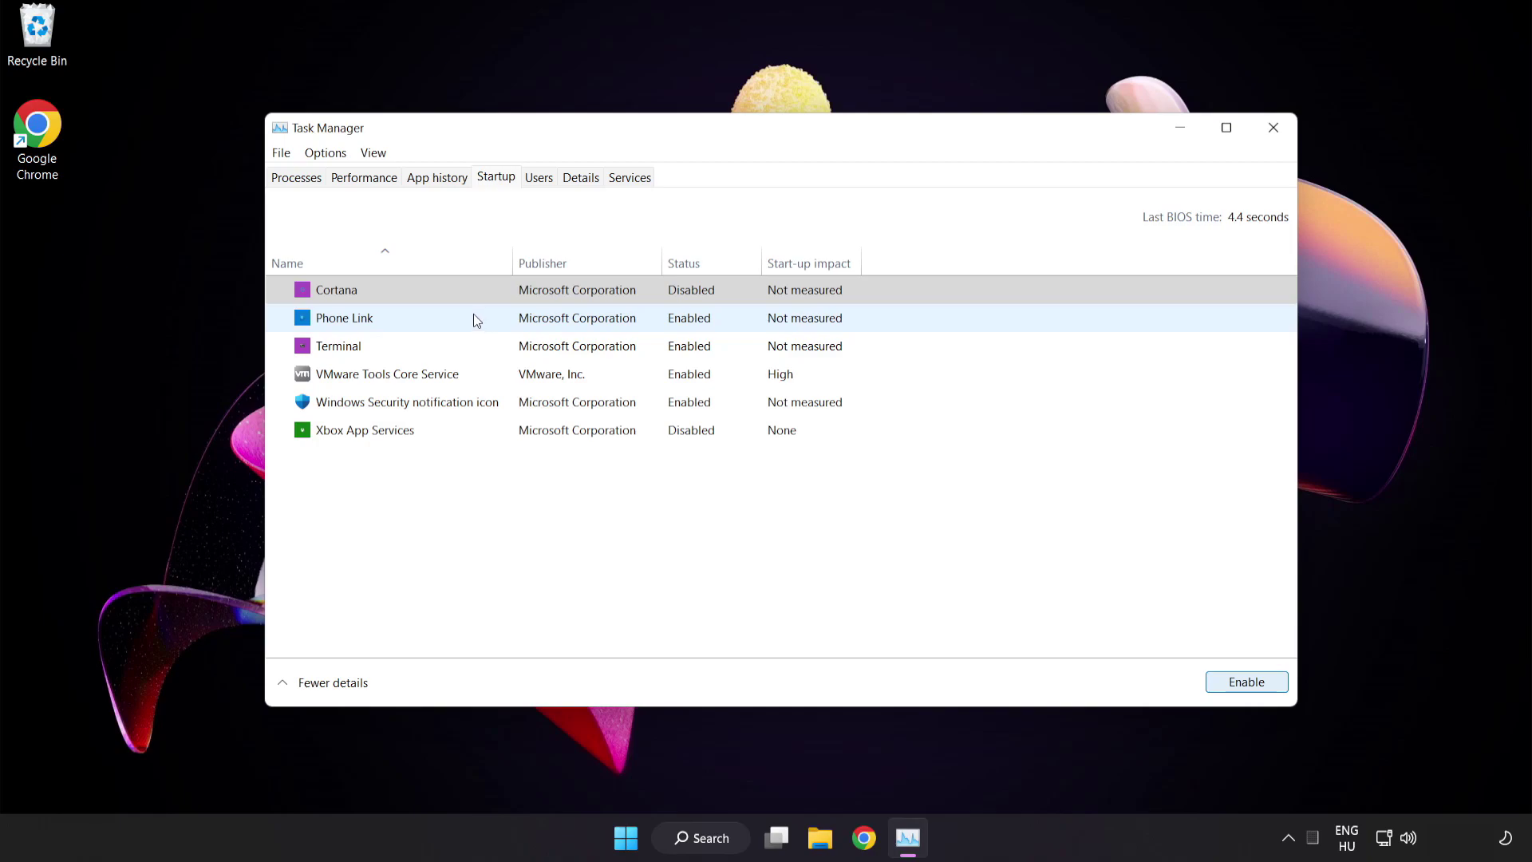
pyautogui.click(473, 317)
pyautogui.click(1246, 682)
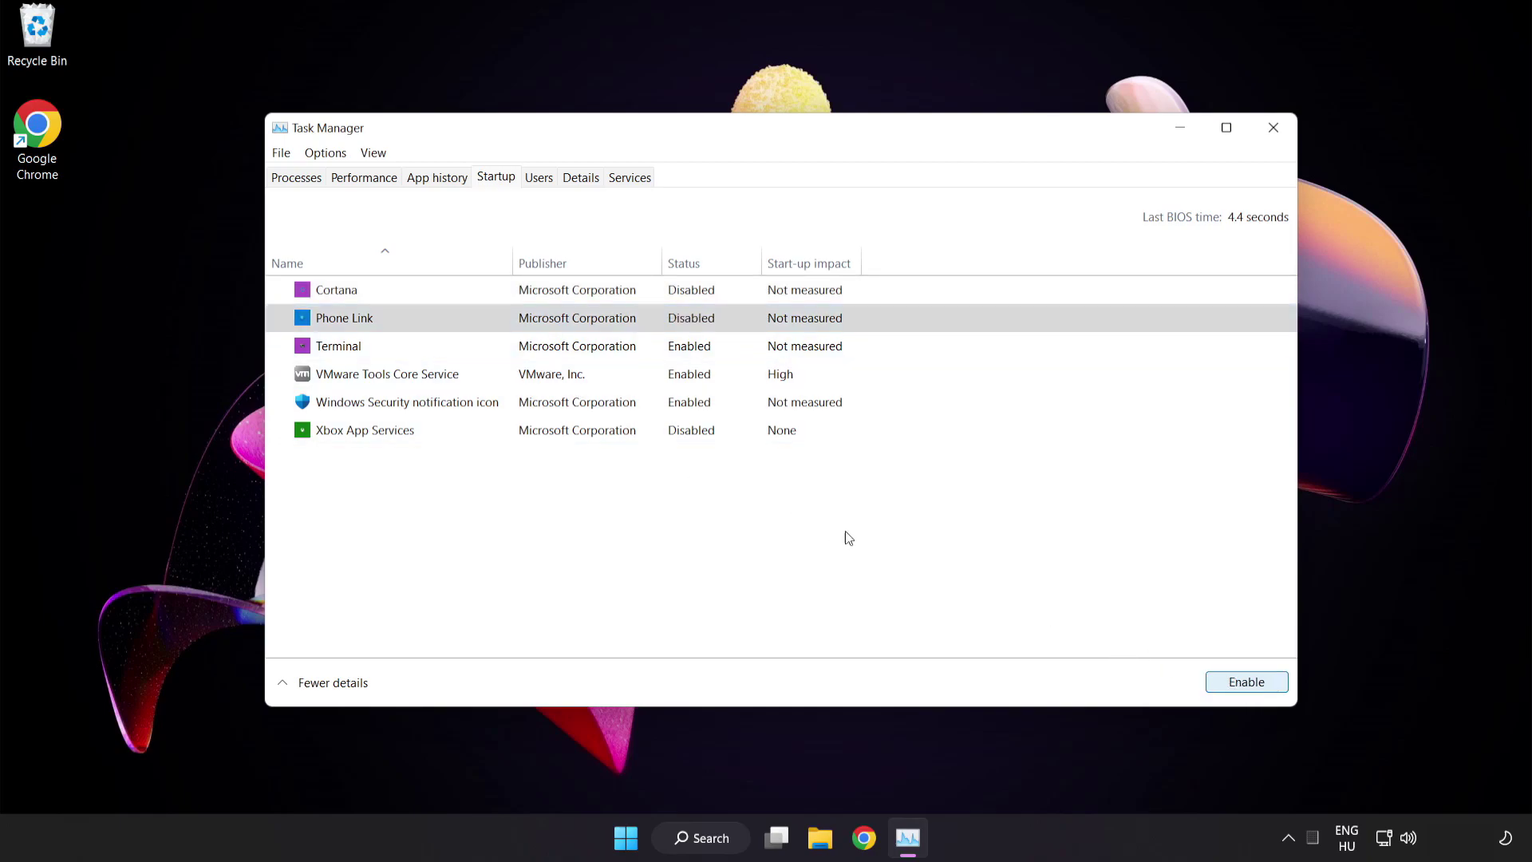
pyautogui.click(486, 349)
pyautogui.click(1247, 682)
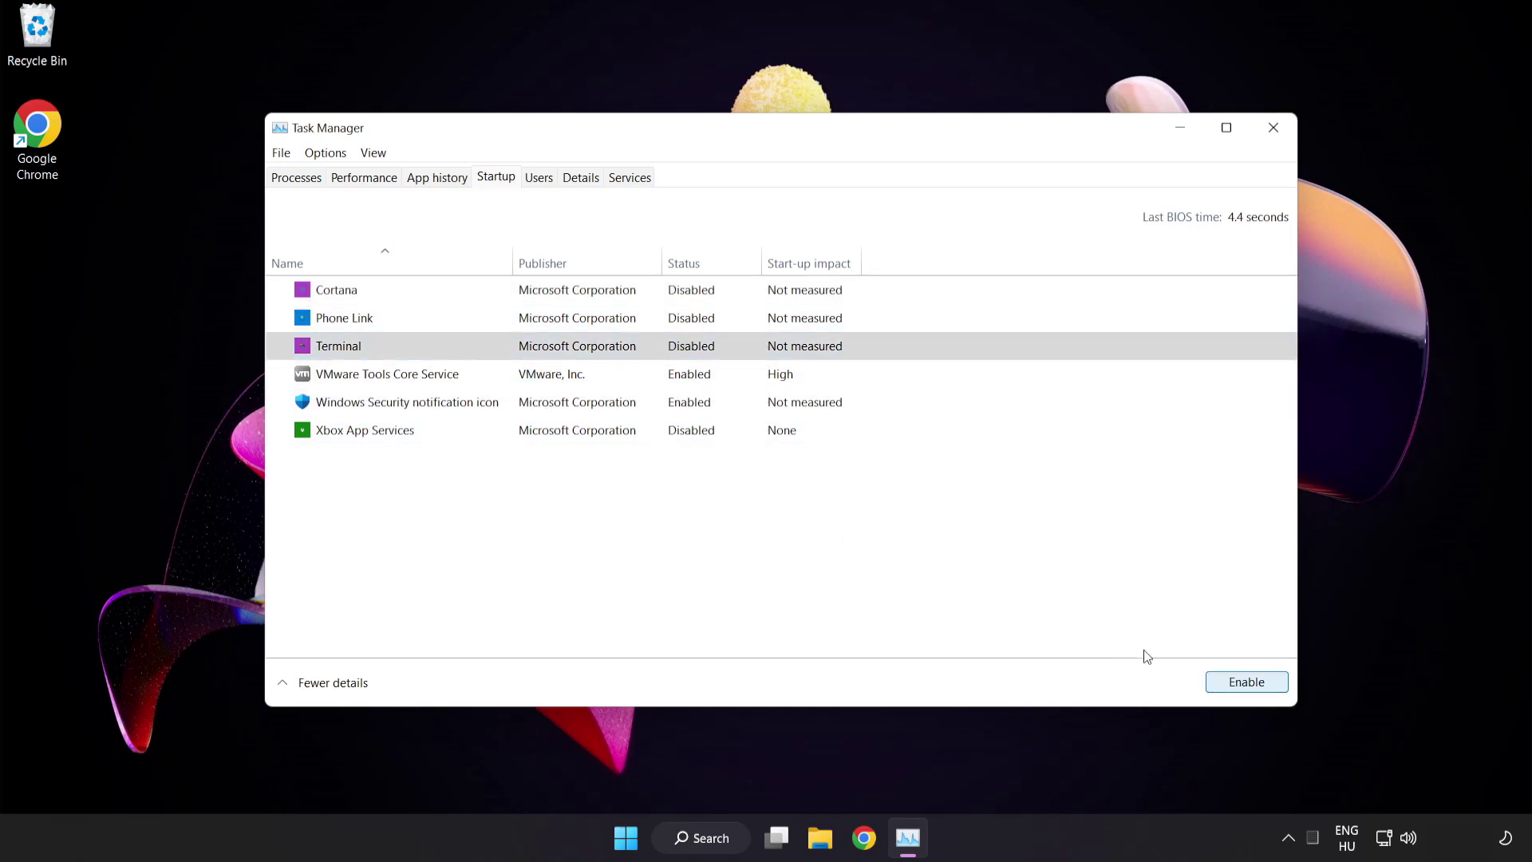
pyautogui.click(552, 406)
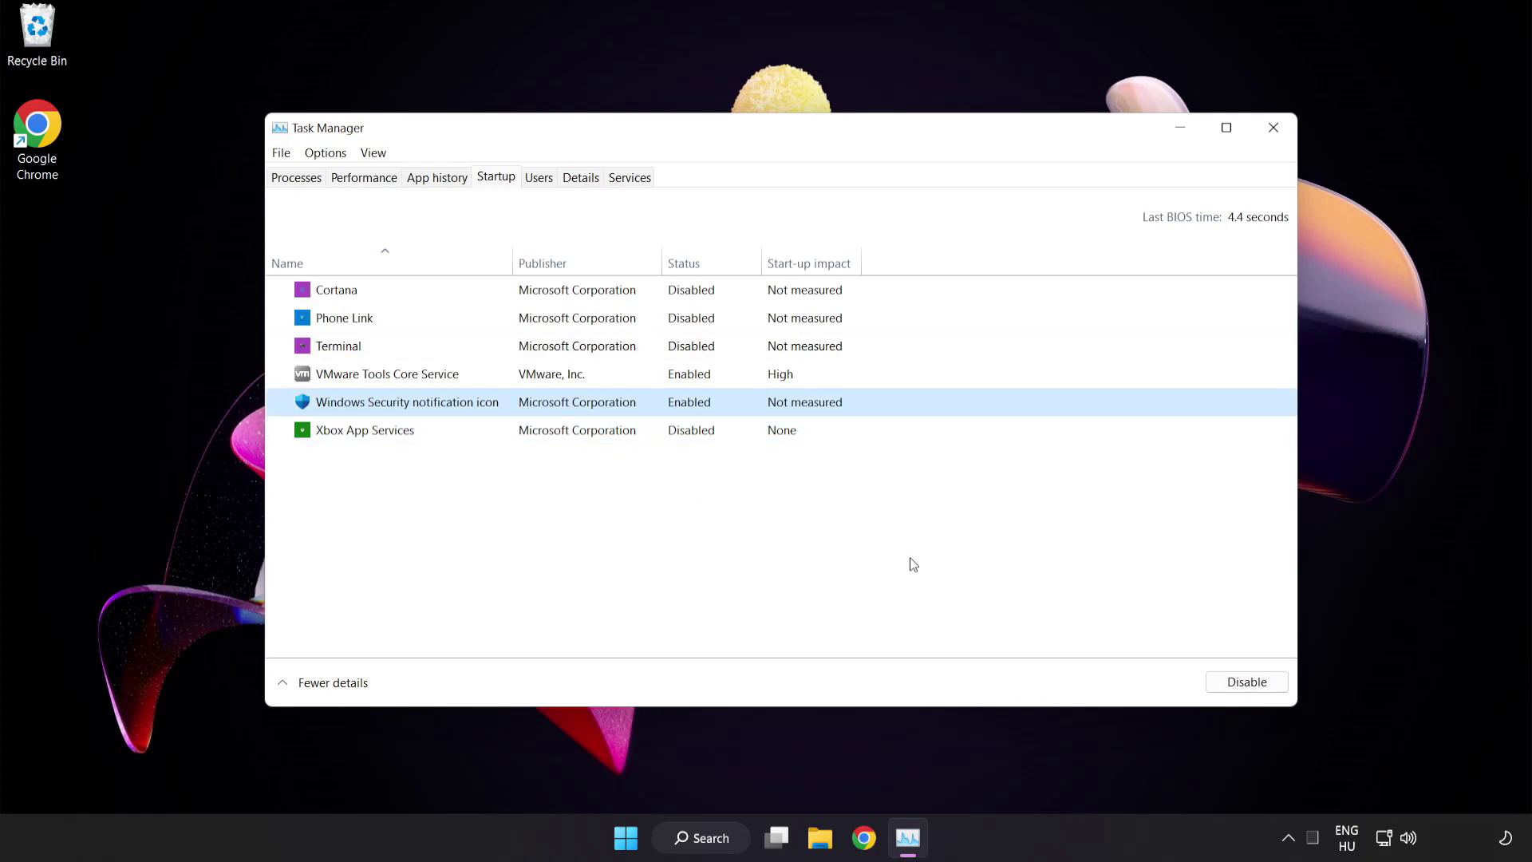
pyautogui.click(1221, 685)
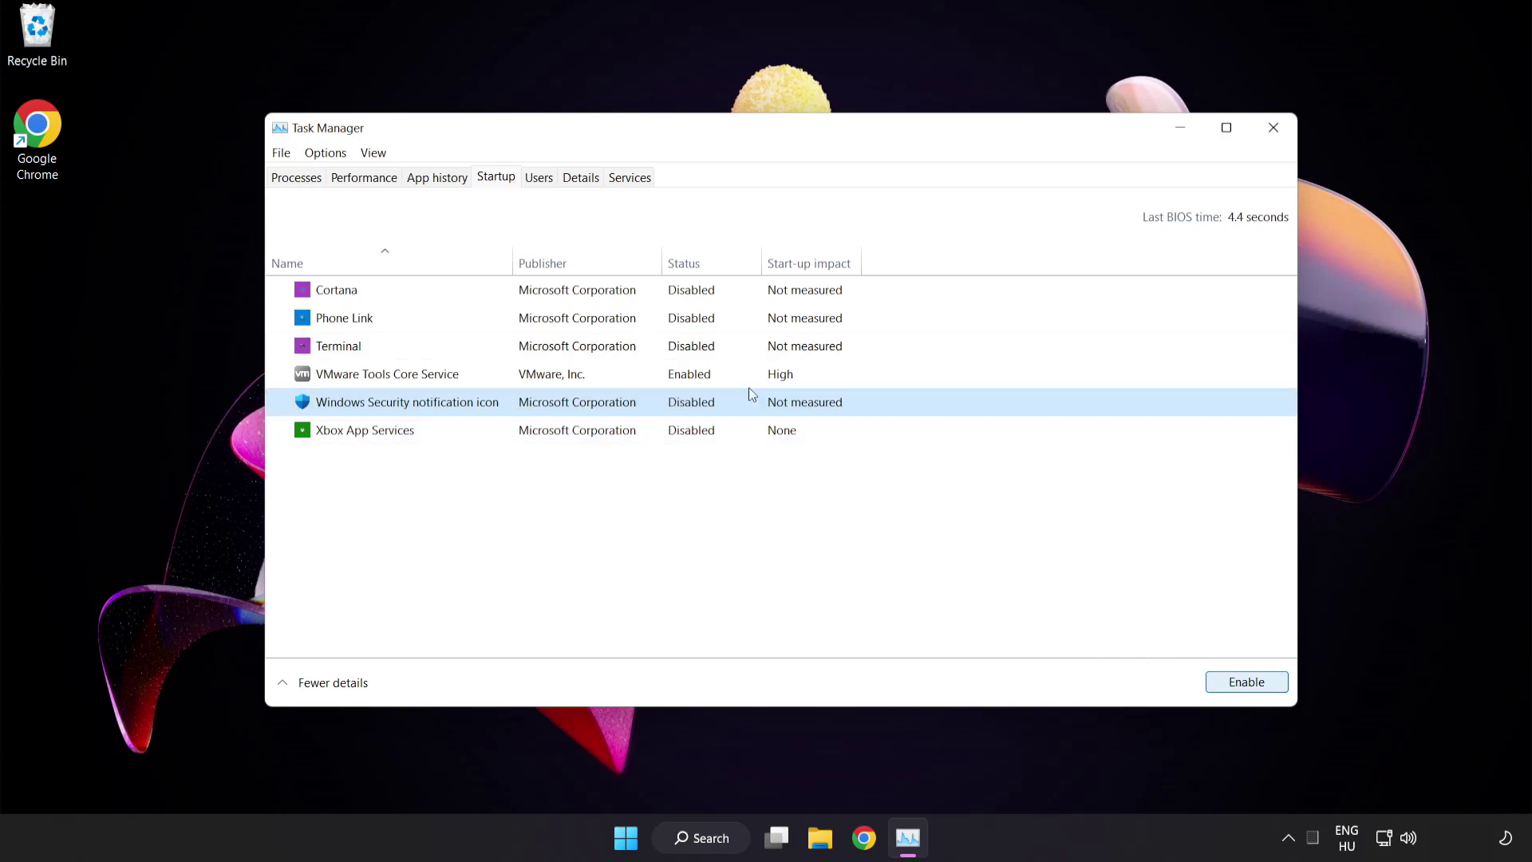
pyautogui.click(1272, 130)
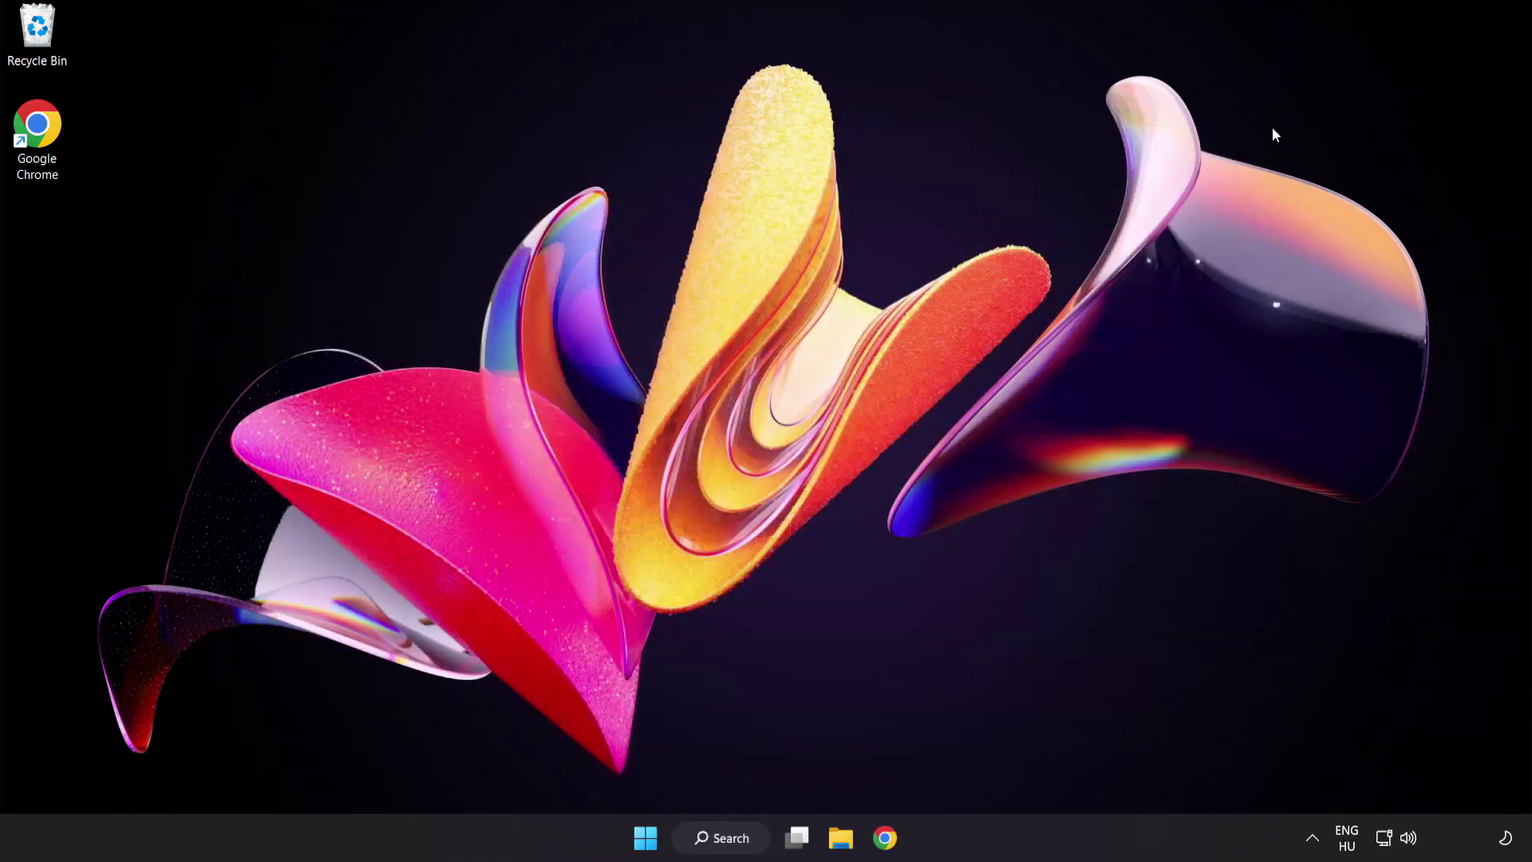
# Search for 'security' and launch the Windows Security app
pyautogui.click(739, 842)
pyautogui.write('s')
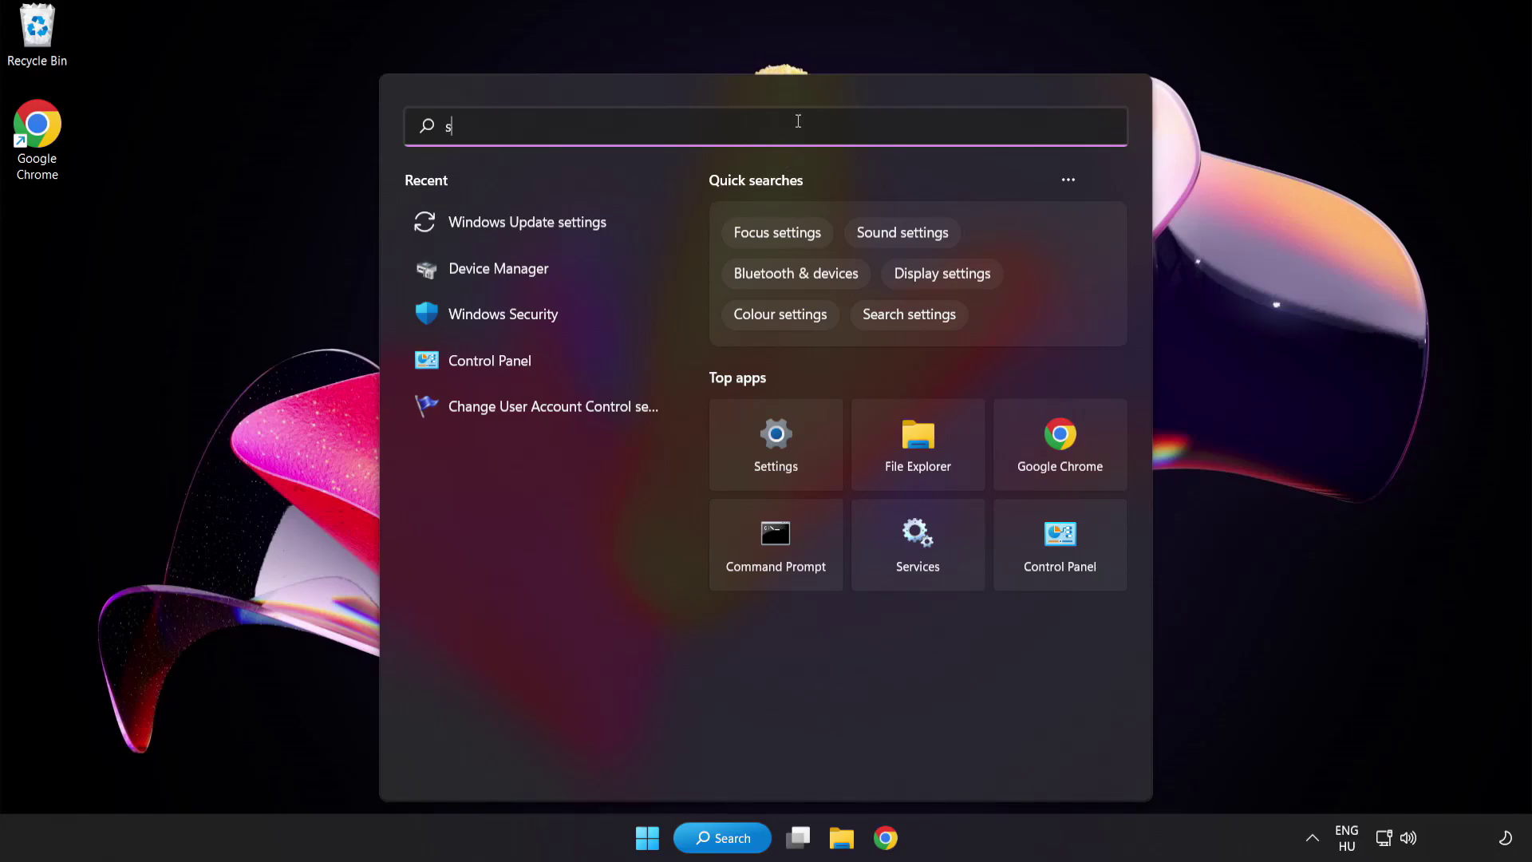
pyautogui.write('ecurity')
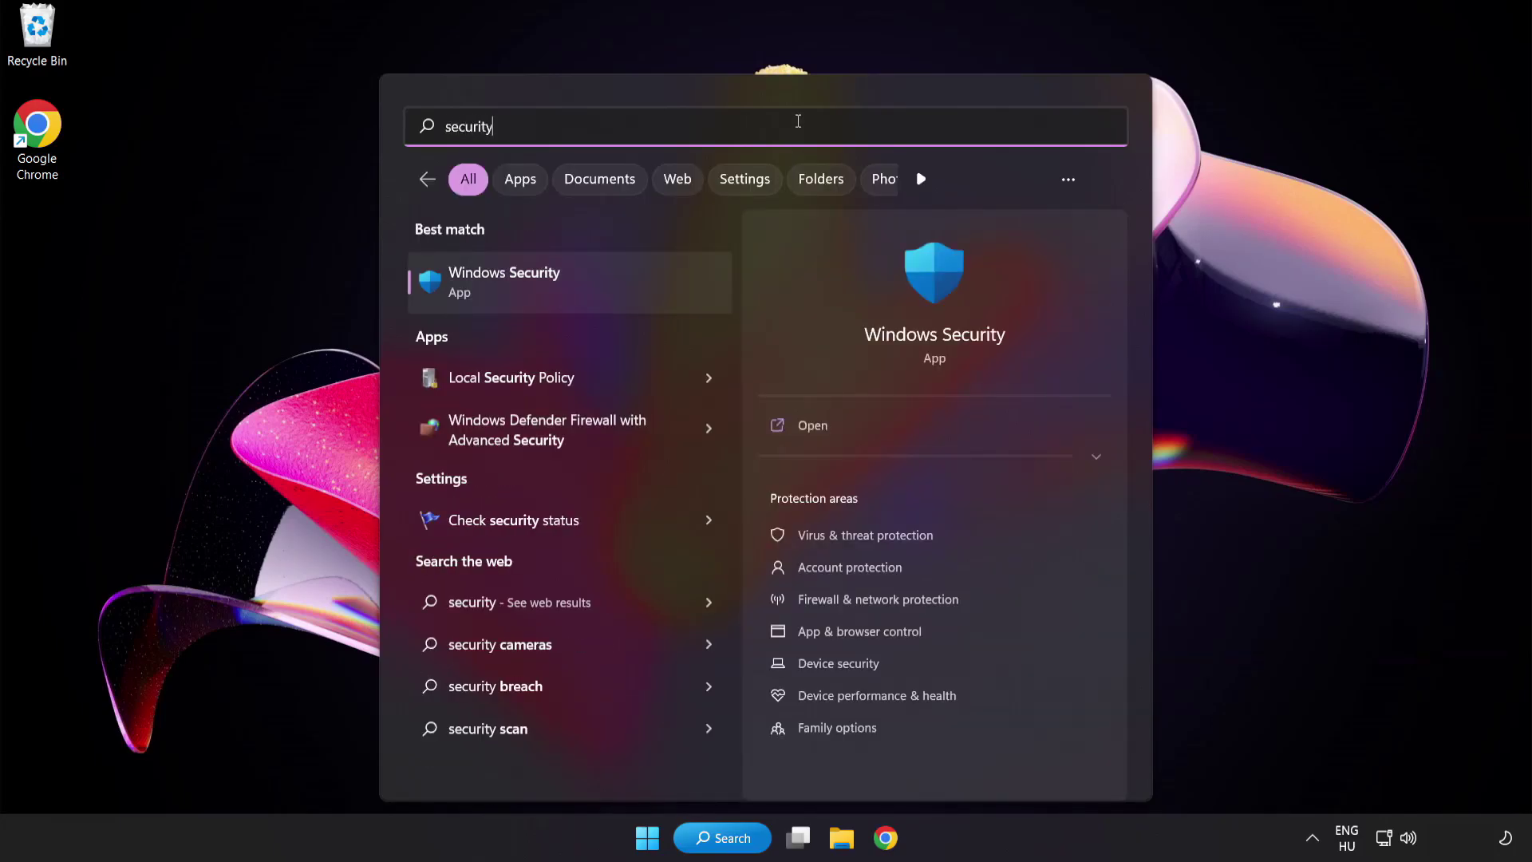
pyautogui.click(578, 285)
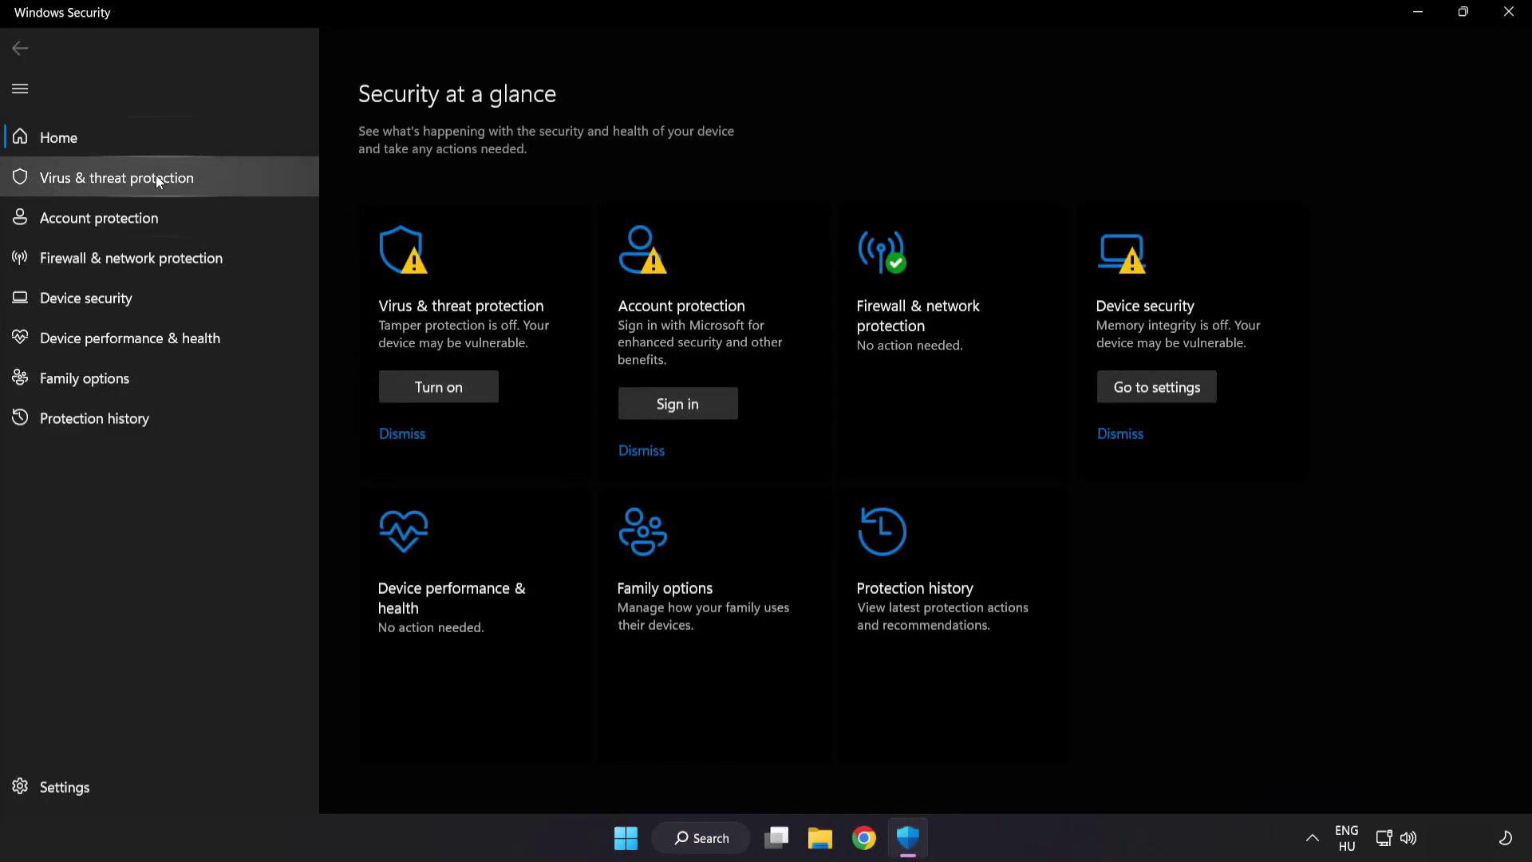
# Go through Virus & threat protection settings to the Defender exclusions list showing chrome.exe
pyautogui.click(232, 177)
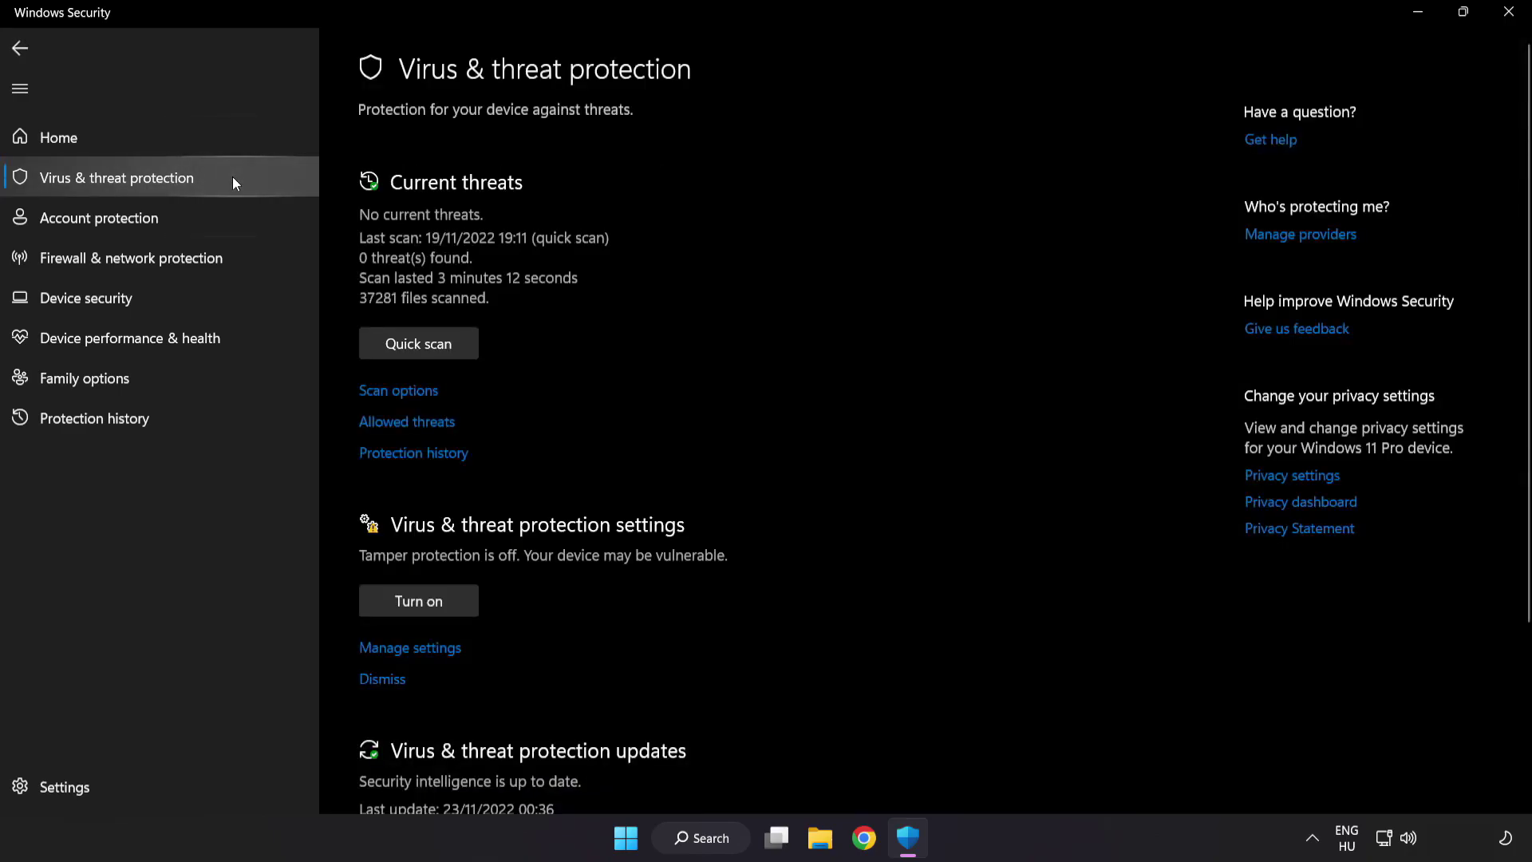
pyautogui.scroll(-3, 968, 227)
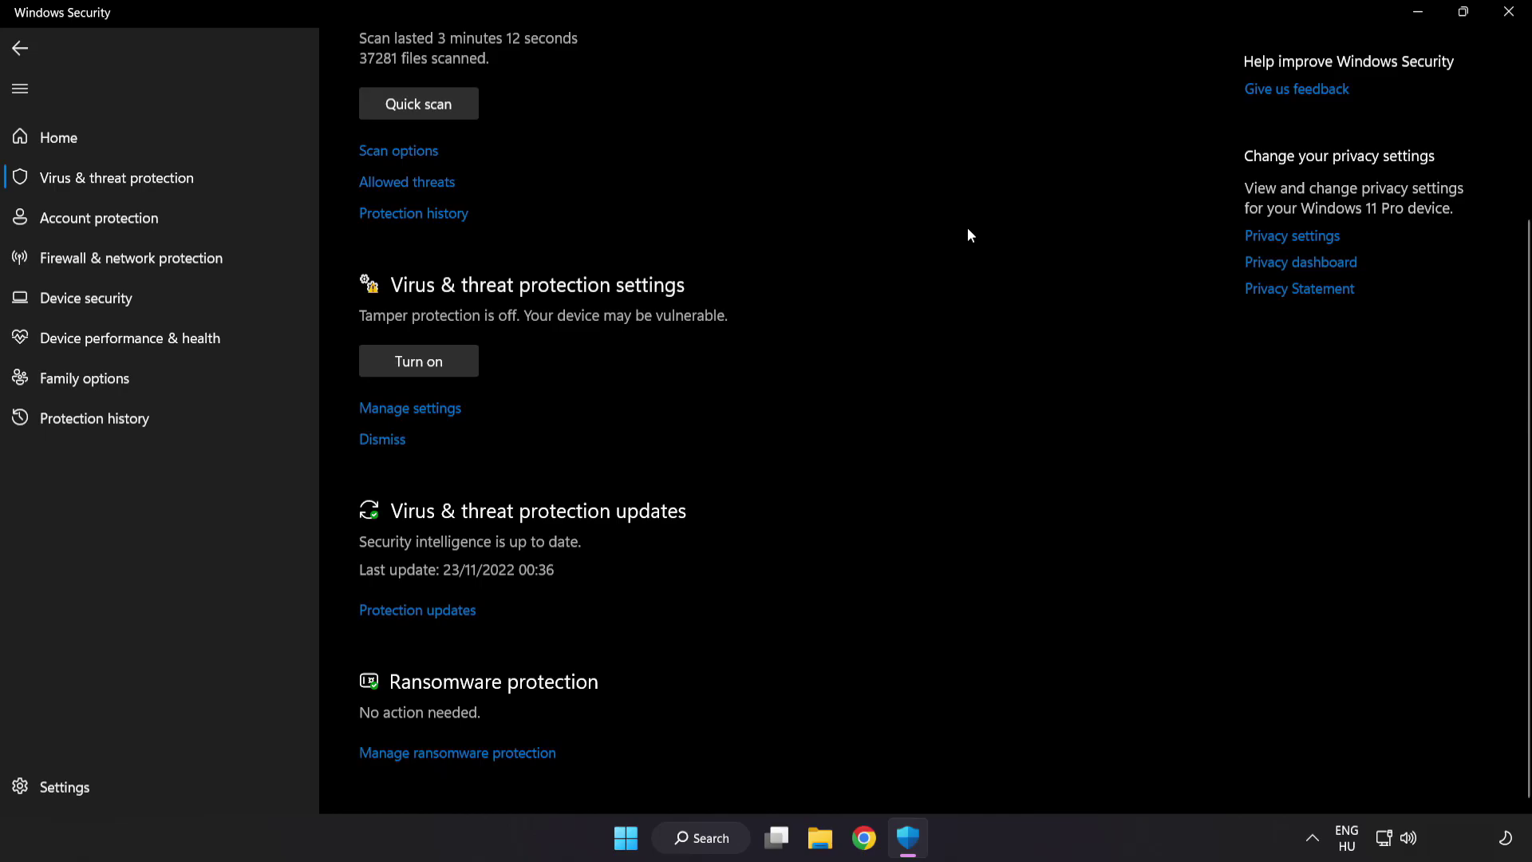
pyautogui.click(418, 408)
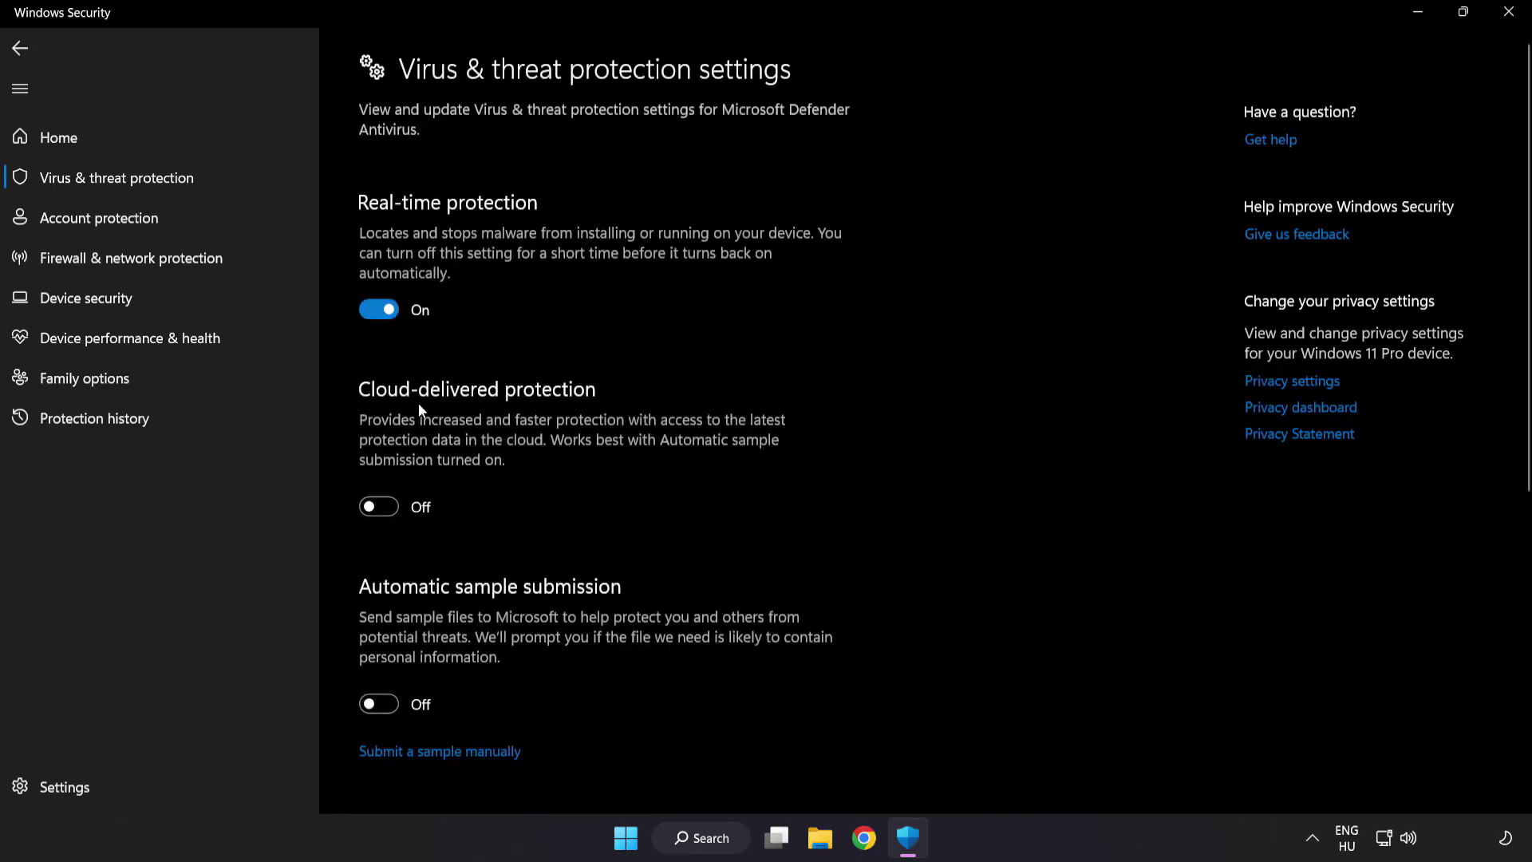
pyautogui.scroll(-3, 892, 415)
pyautogui.scroll(-3, 890, 416)
pyautogui.scroll(-1, 891, 415)
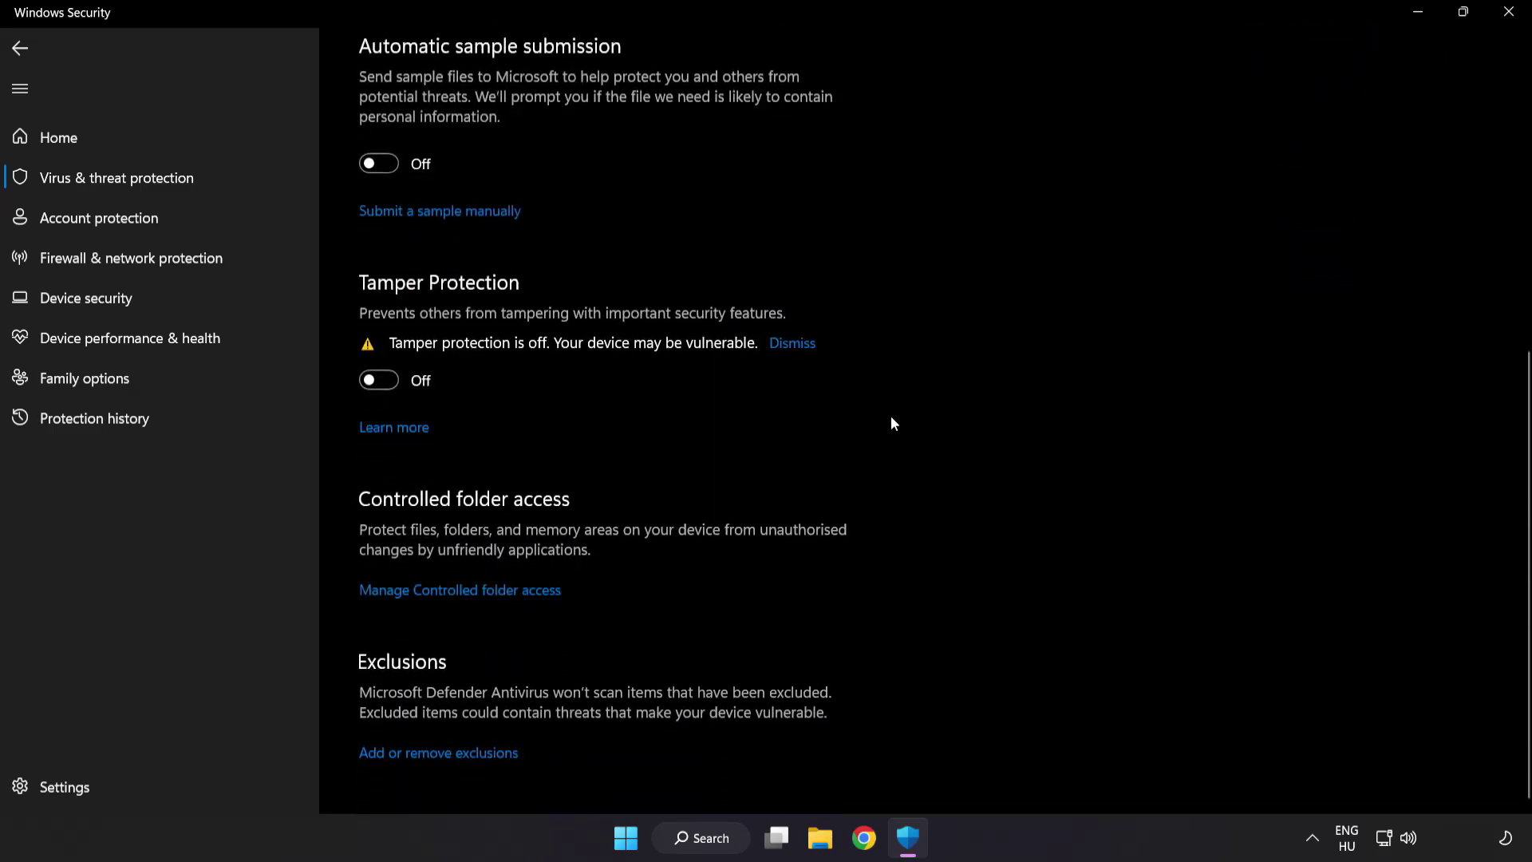
pyautogui.click(438, 752)
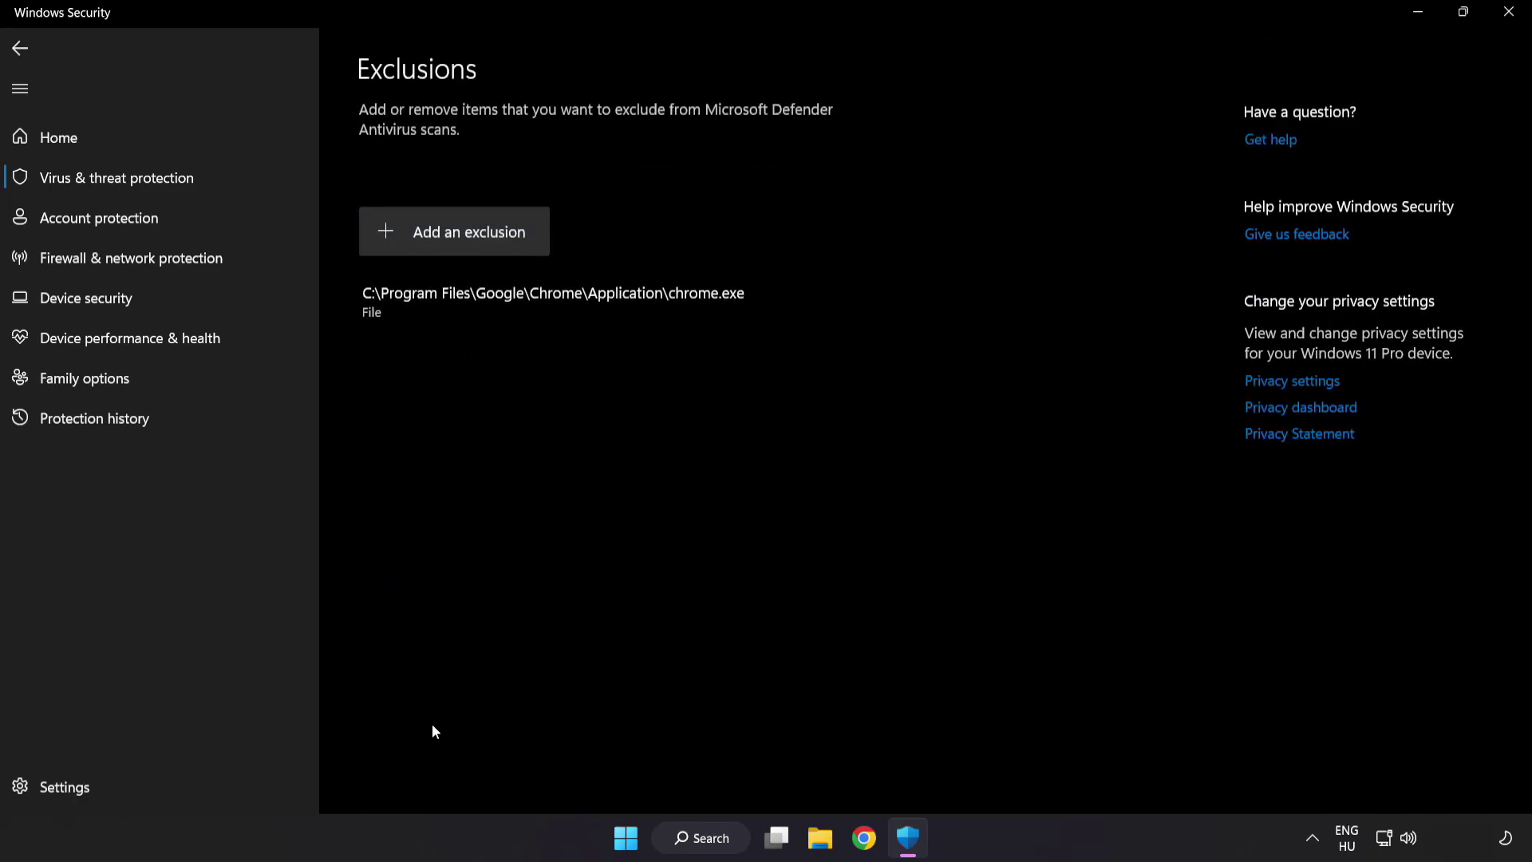
# Add a File exclusion and browse to C:\Program Files (x86)
pyautogui.click(457, 241)
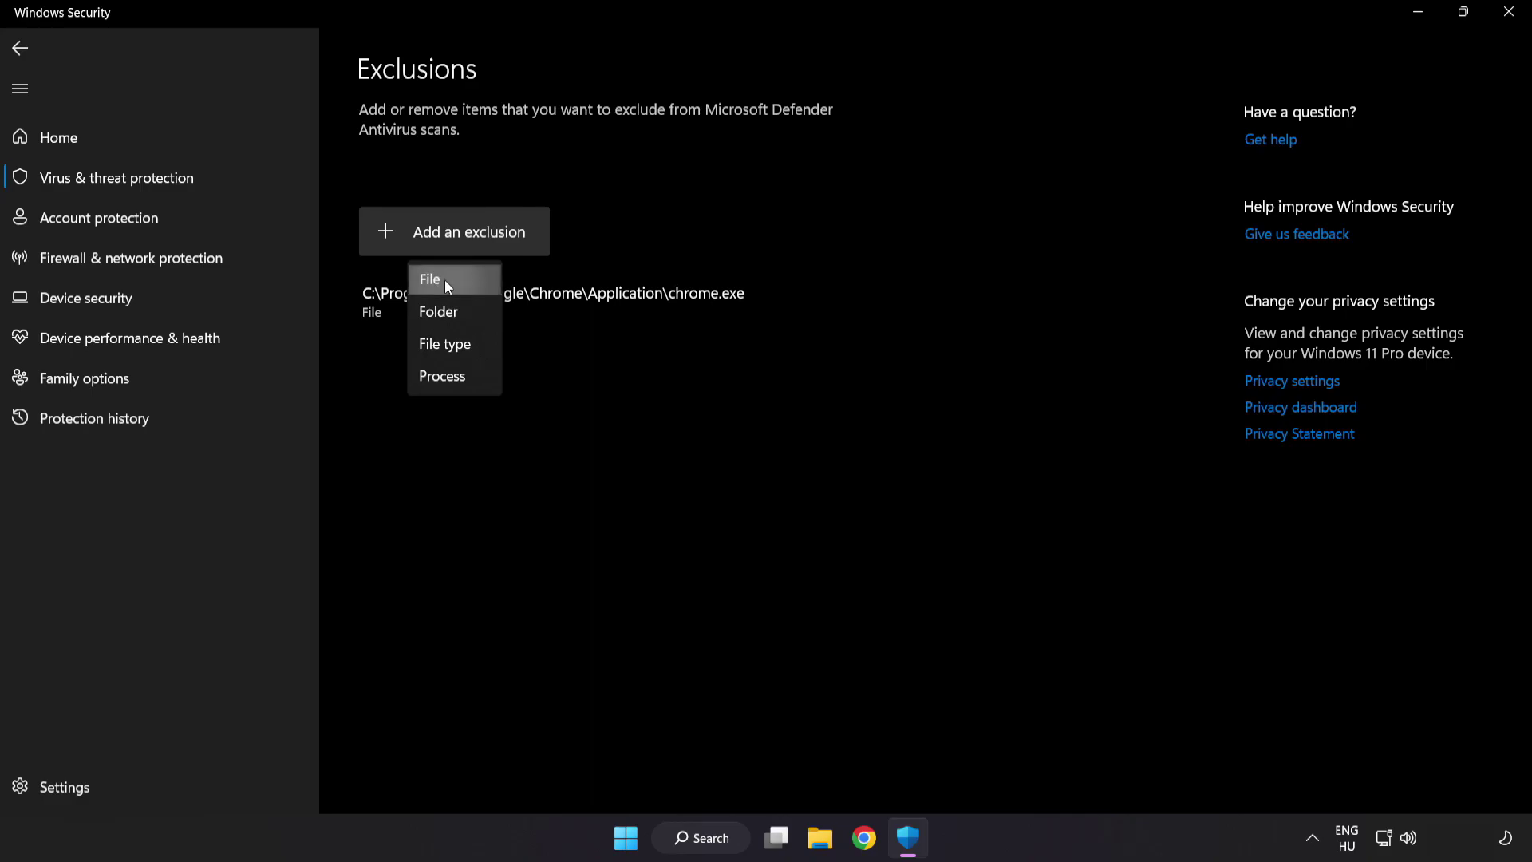
pyautogui.click(445, 279)
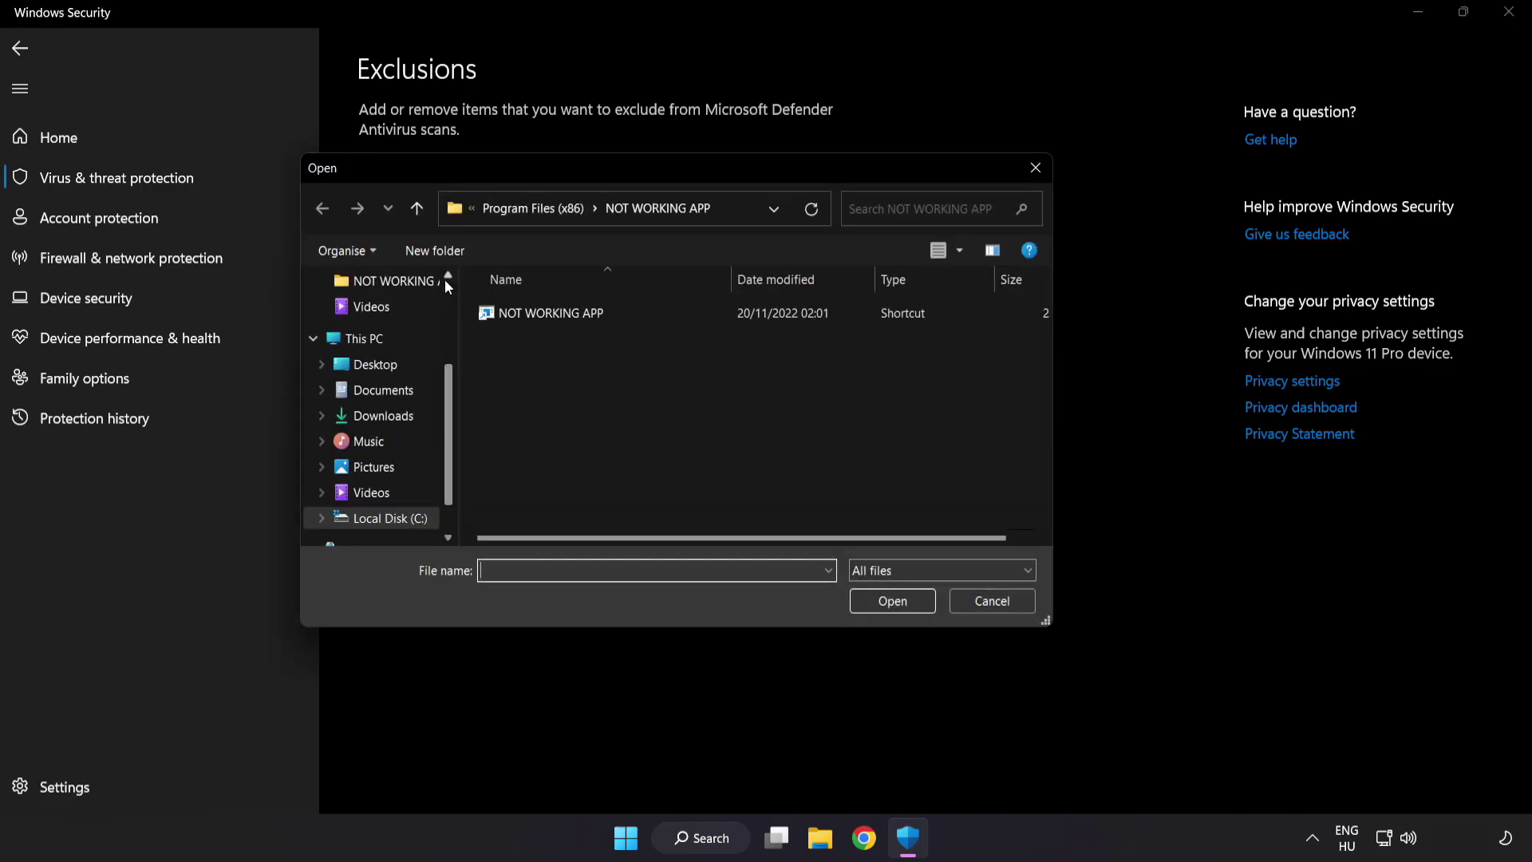
pyautogui.click(490, 214)
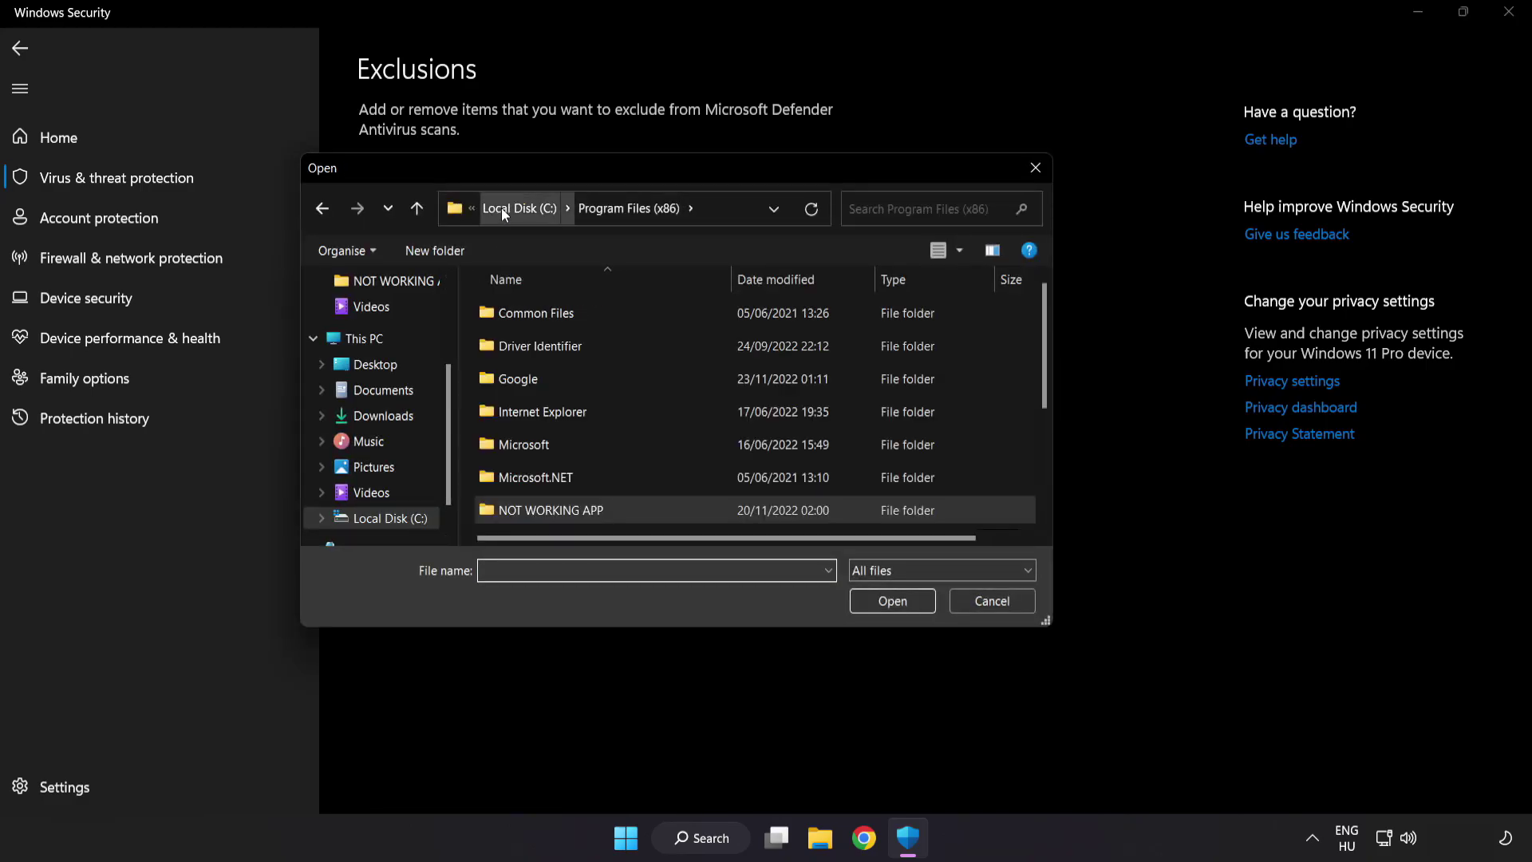
pyautogui.click(502, 207)
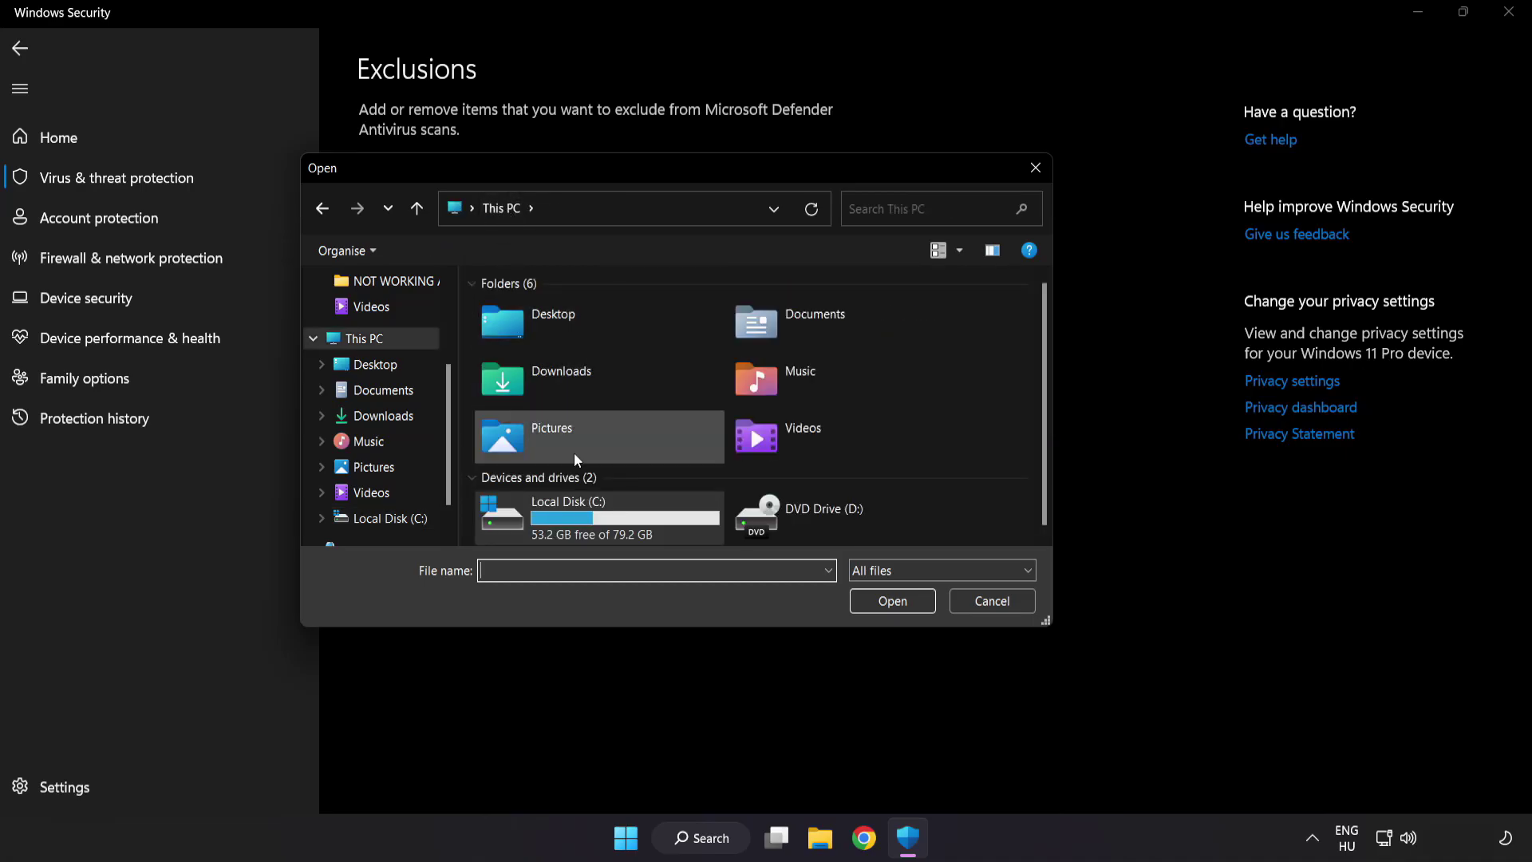
pyautogui.doubleClick(572, 519)
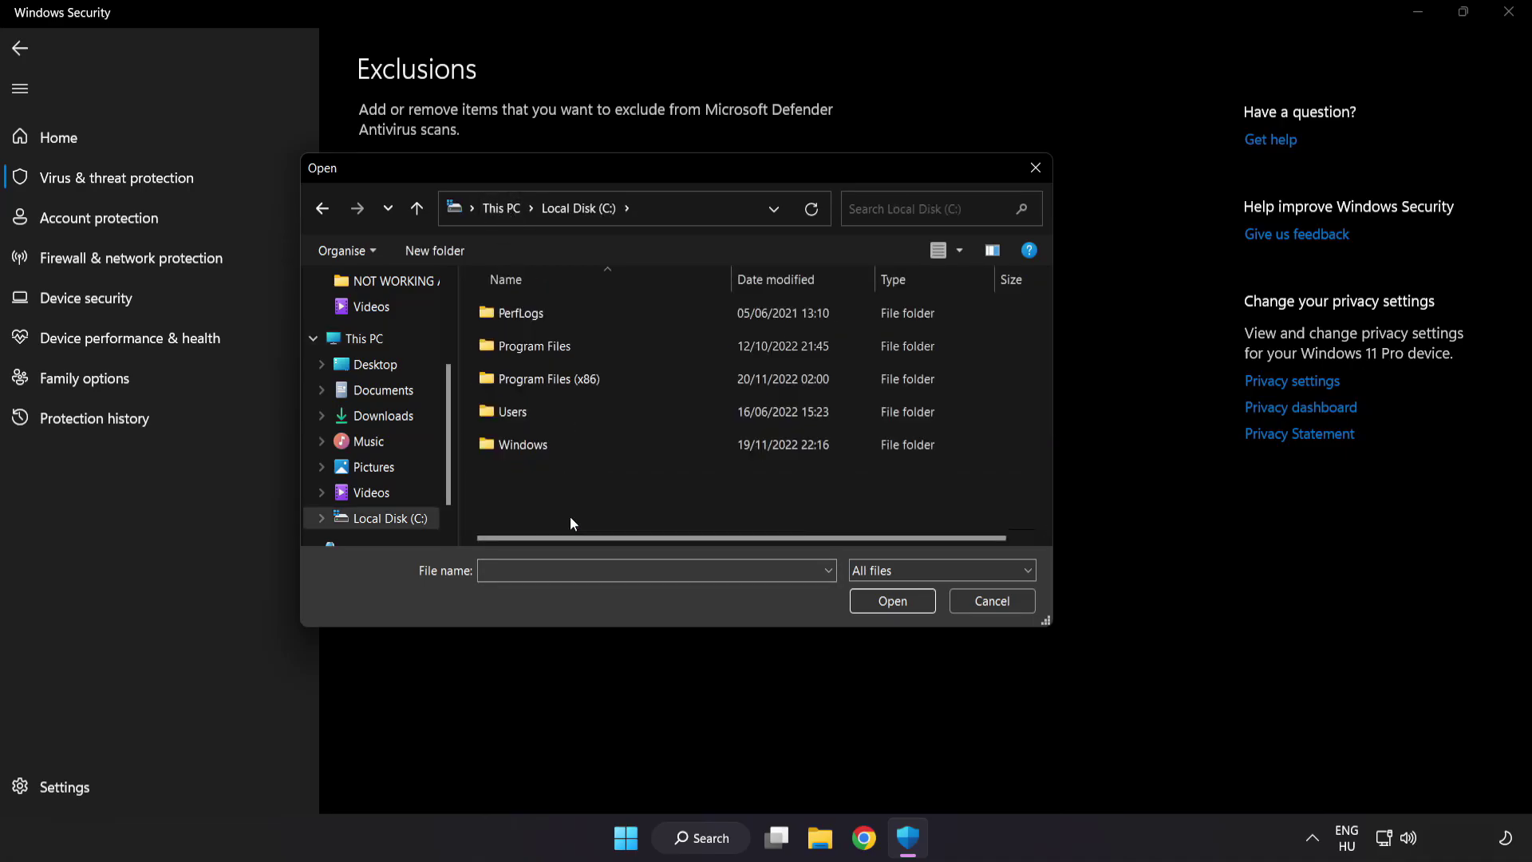
pyautogui.doubleClick(589, 378)
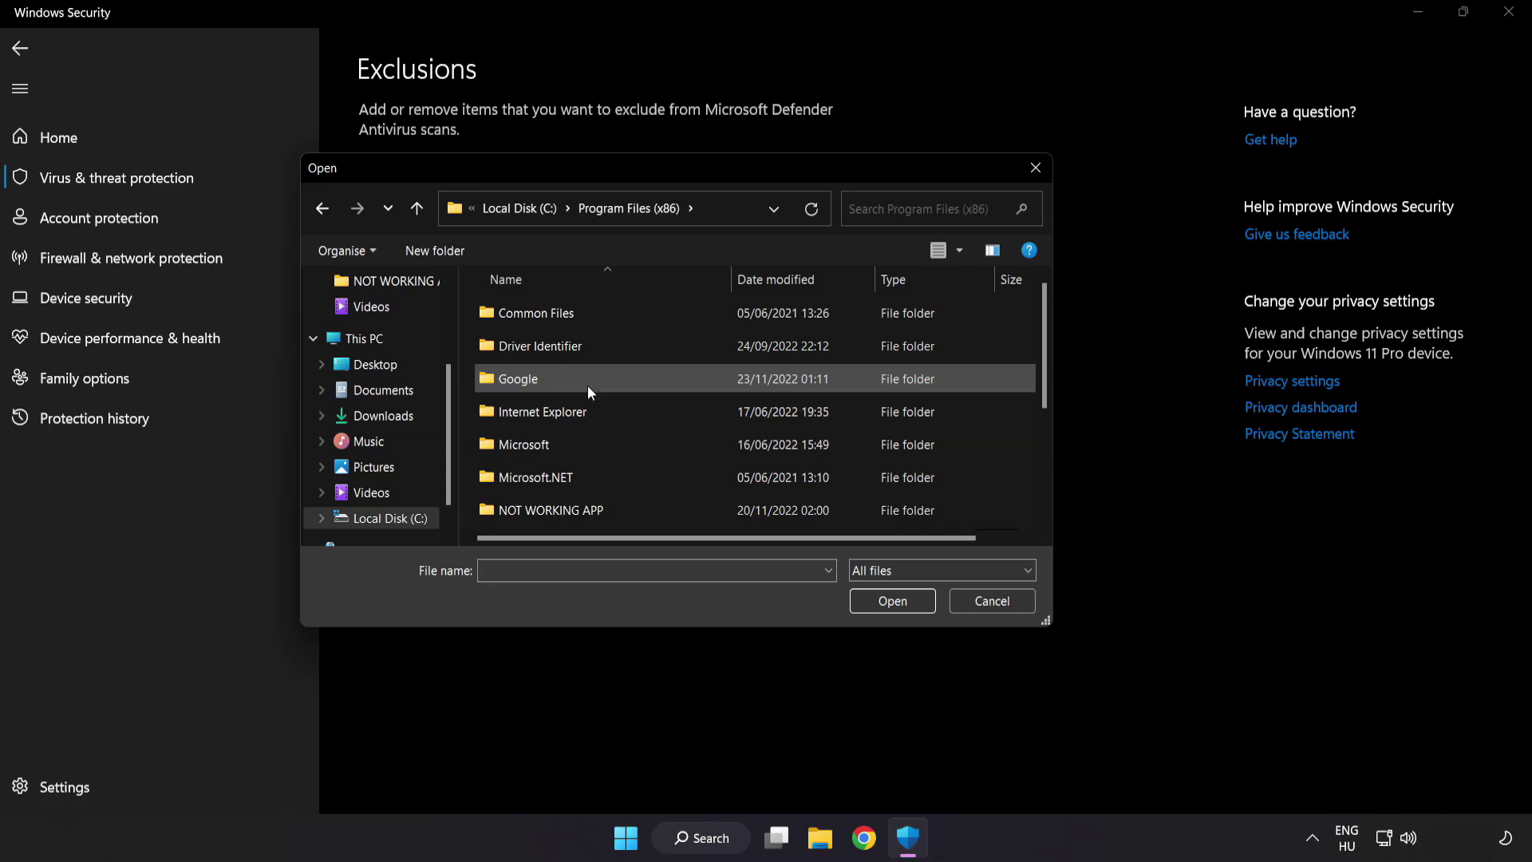
pyautogui.scroll(-1, 566, 515)
# Select the NOT WORKING APP shortcut as the excluded file and close Windows Security
pyautogui.click(588, 417)
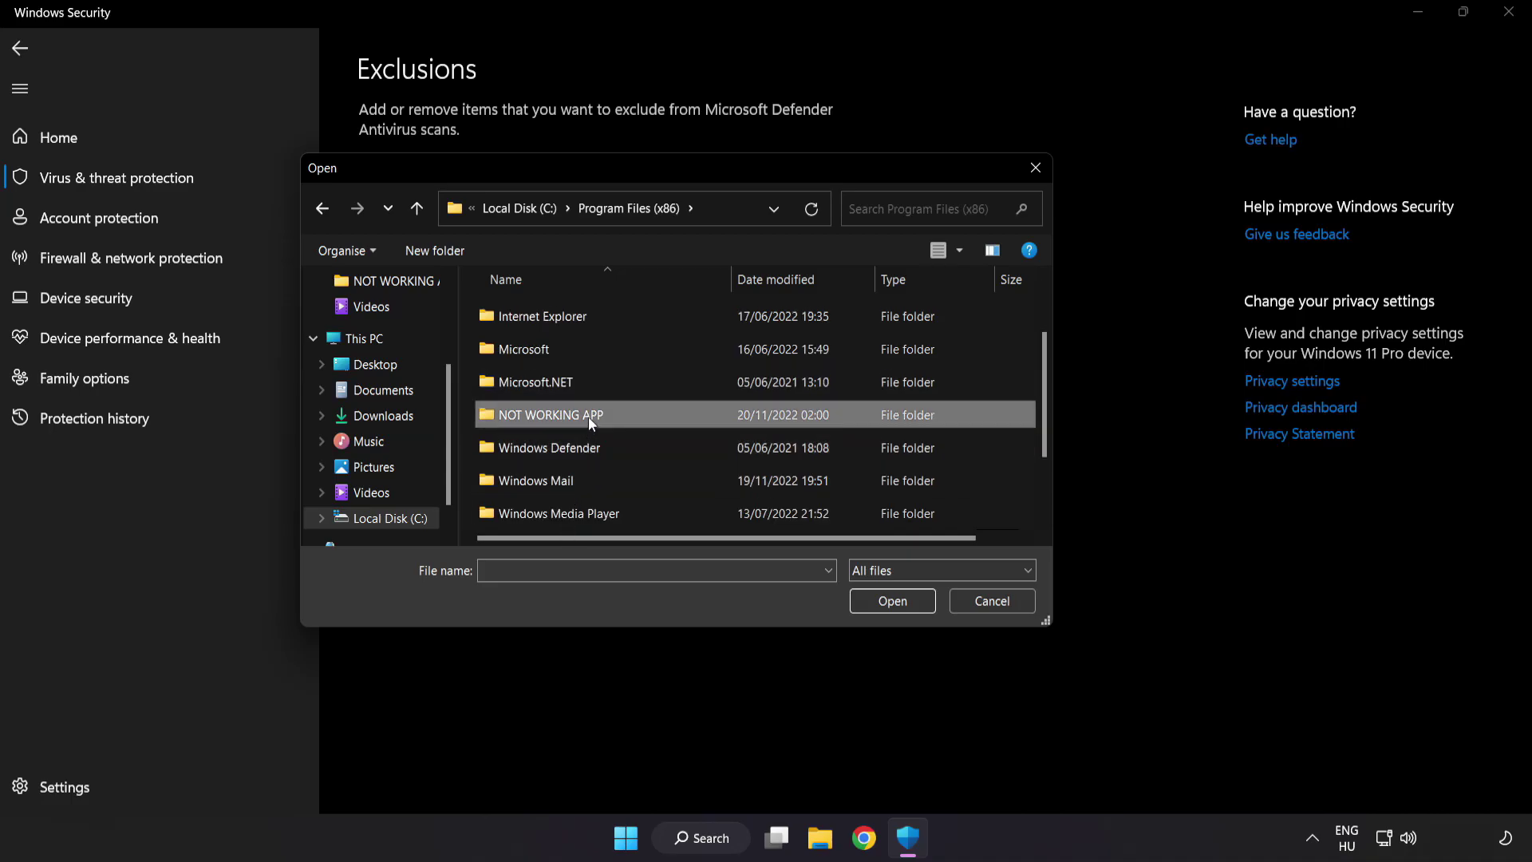
pyautogui.doubleClick(608, 416)
pyautogui.click(525, 316)
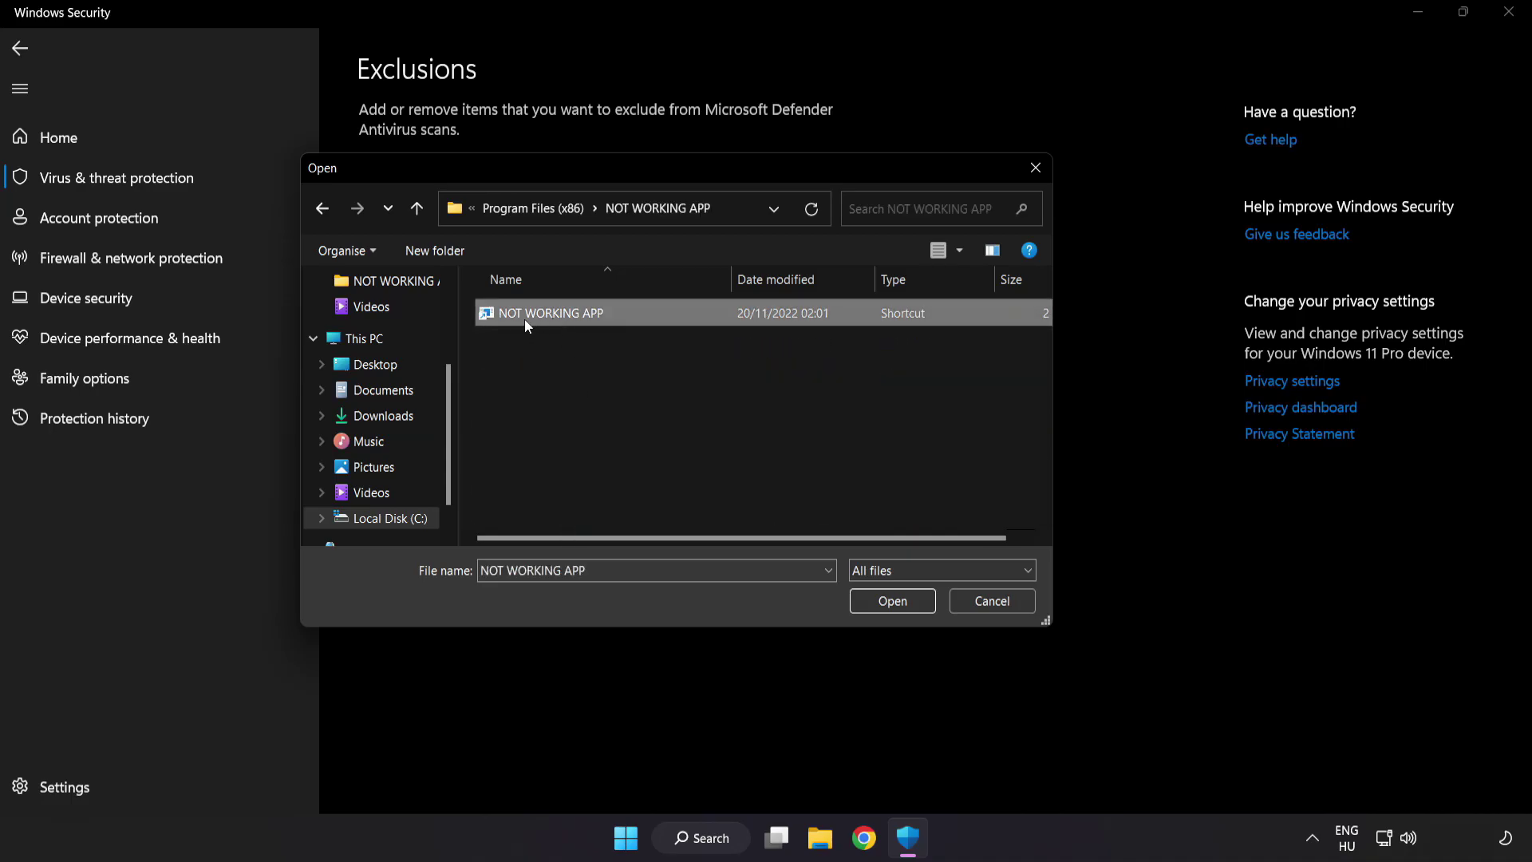
pyautogui.click(894, 607)
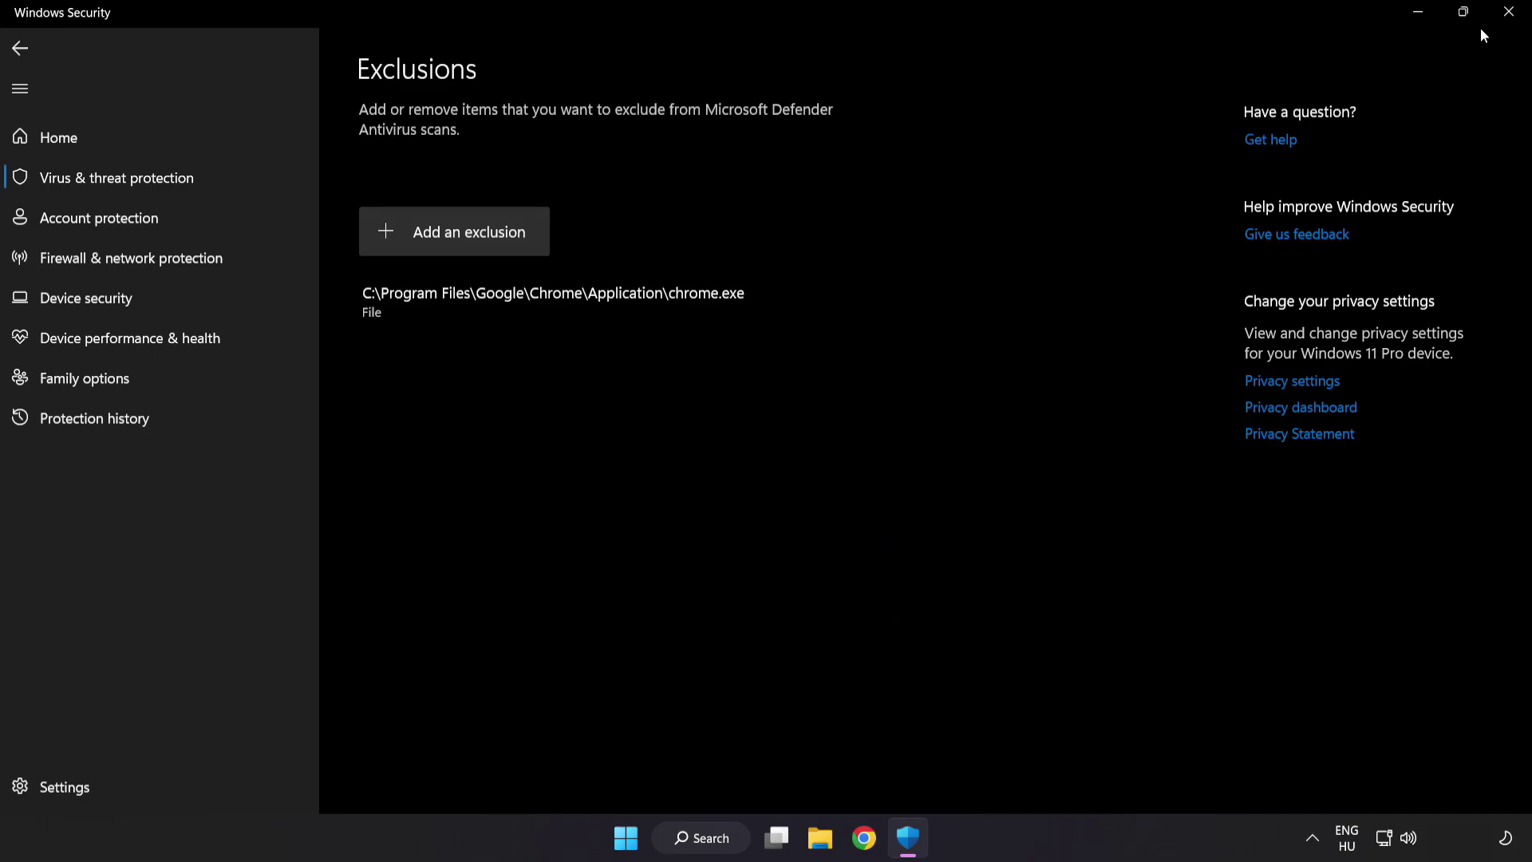
pyautogui.click(1506, 18)
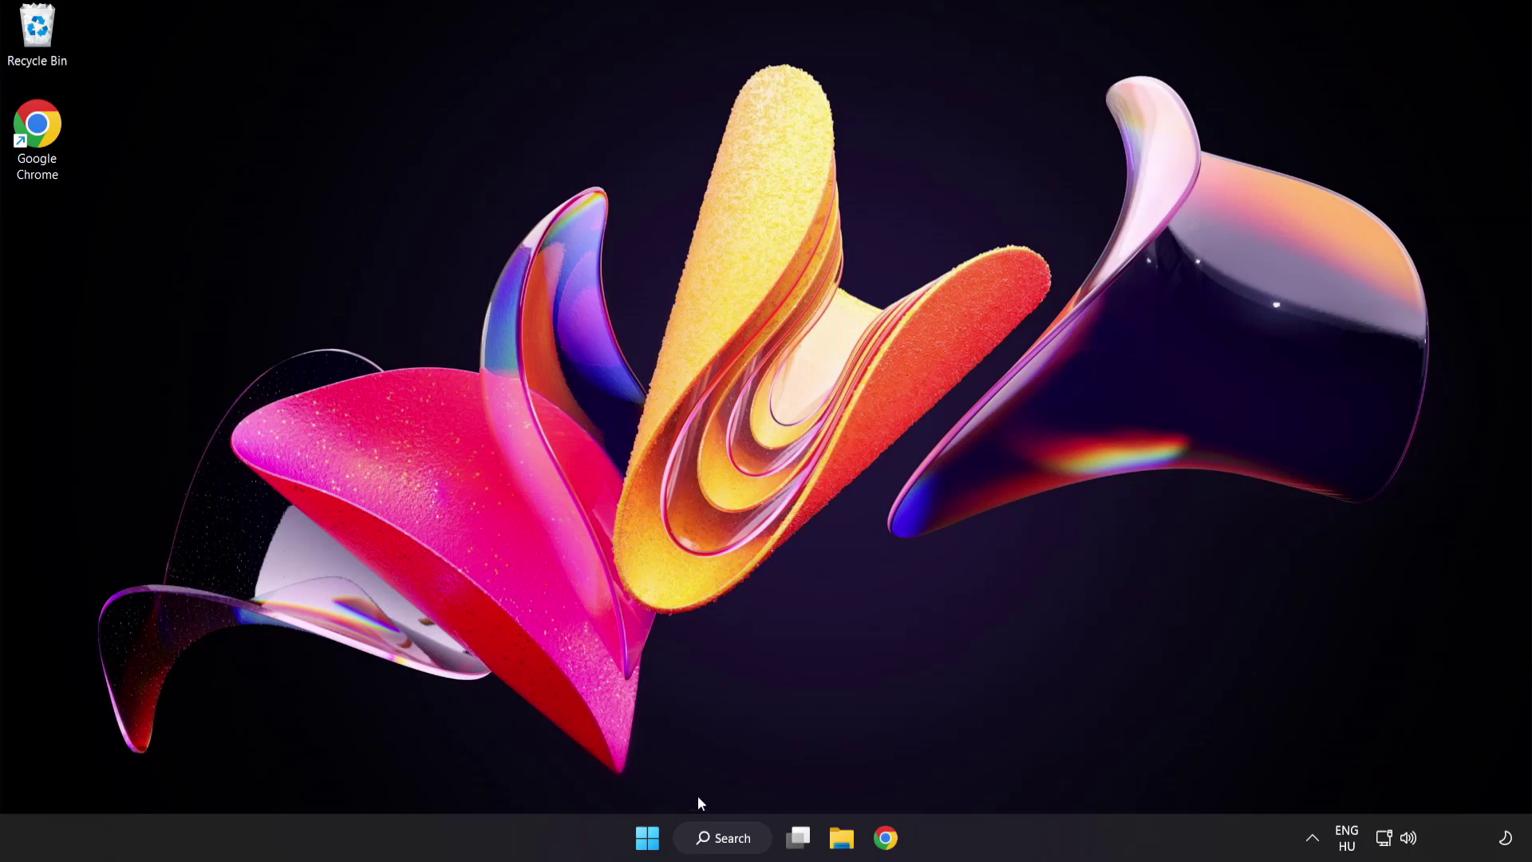
# Show the Start menu's power options with Restart available
pyautogui.click(646, 837)
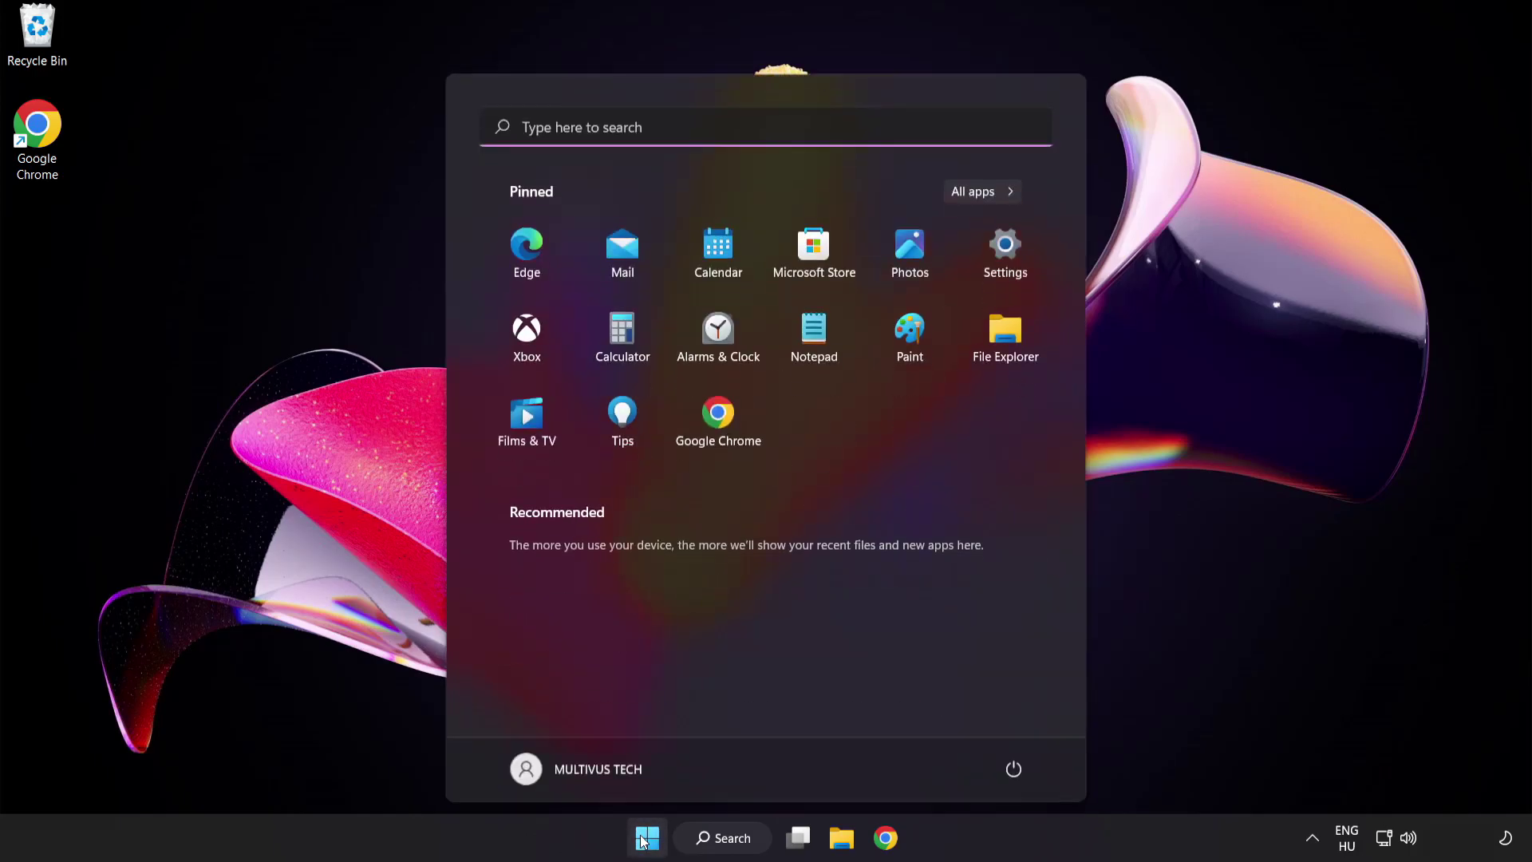
pyautogui.click(1021, 771)
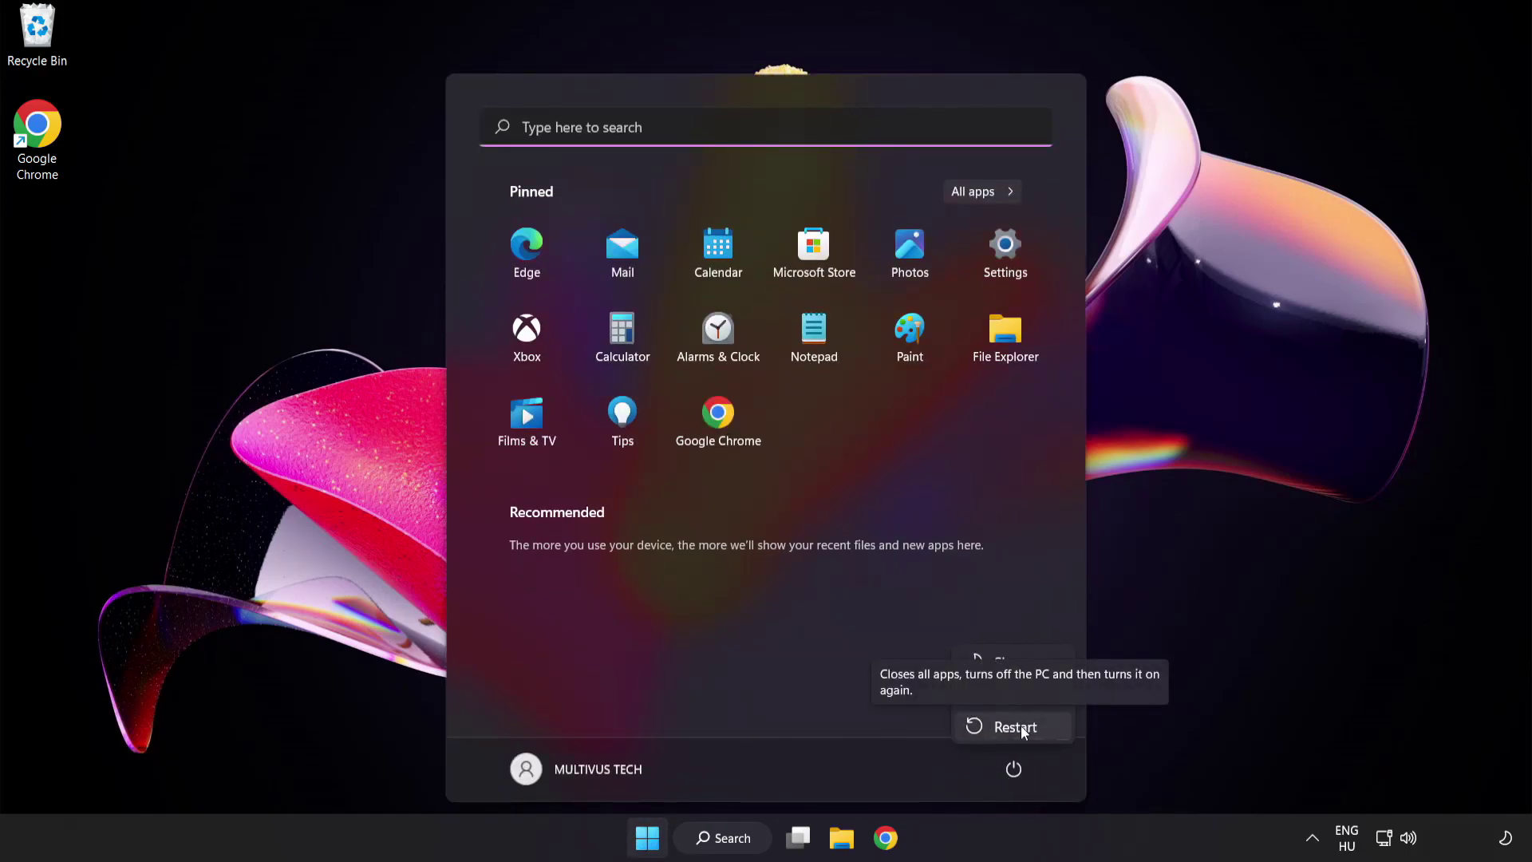